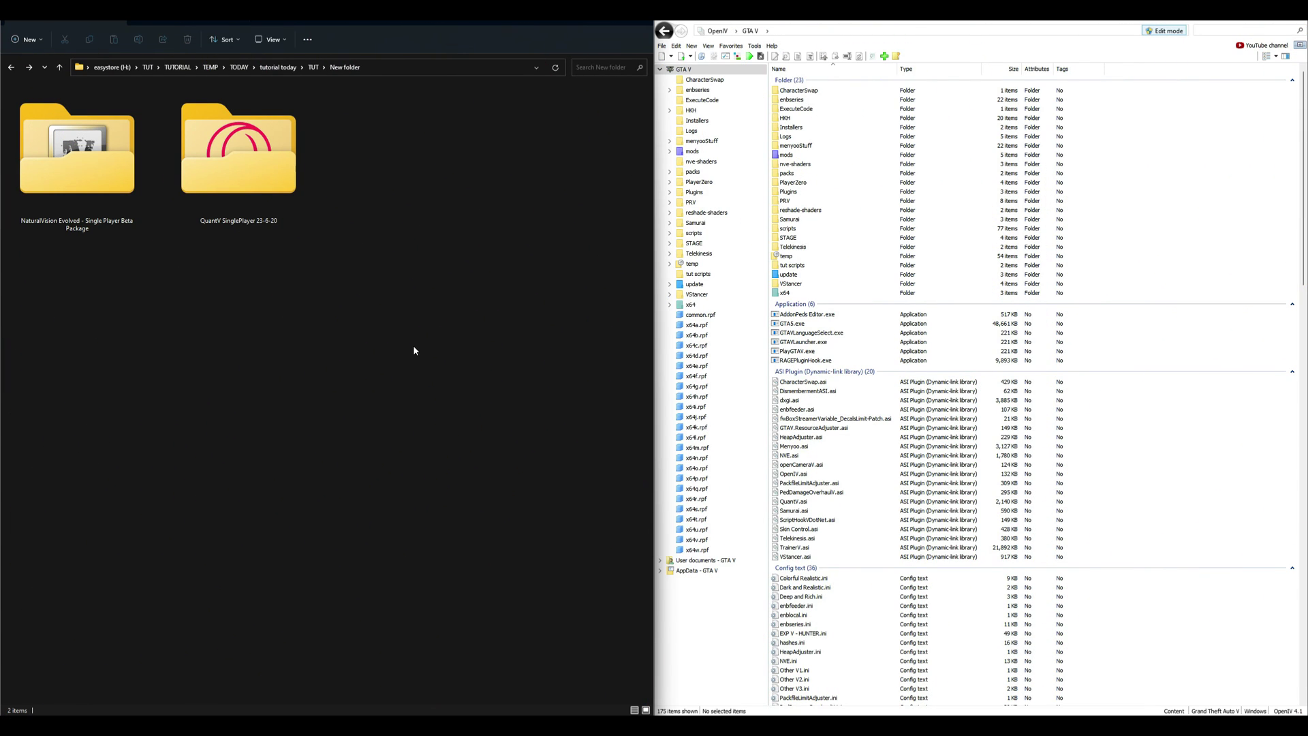
# Open the NaturalVision Evolved folder and launch the 'NaturalVision Installer - PART ONE' package
pyautogui.click(51, 173)
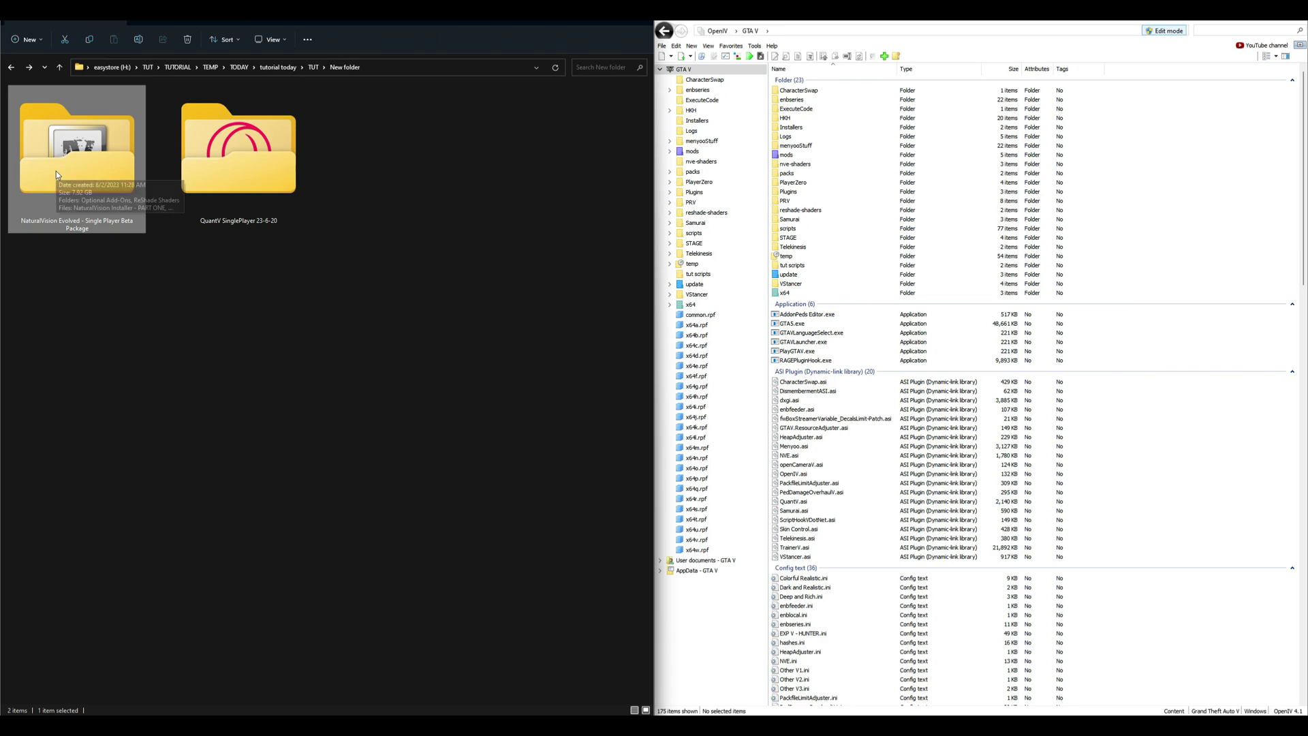
pyautogui.click(219, 155)
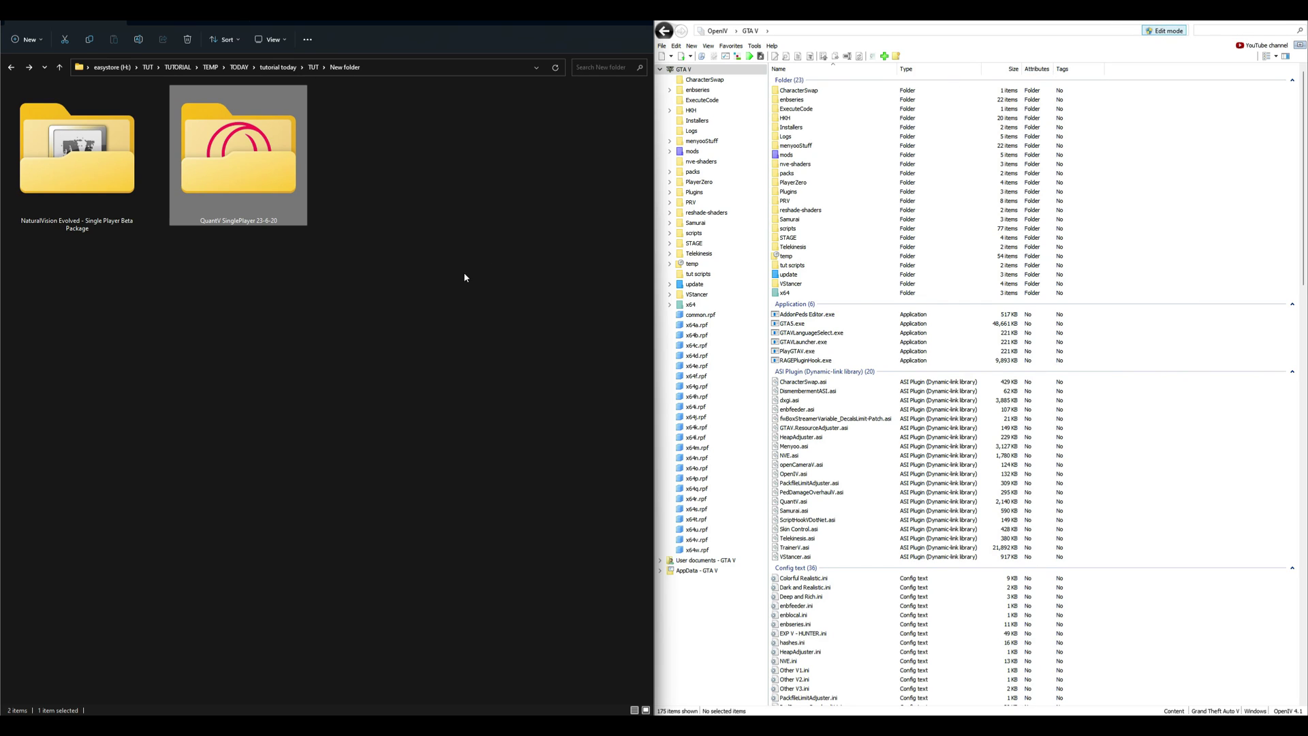
pyautogui.click(512, 303)
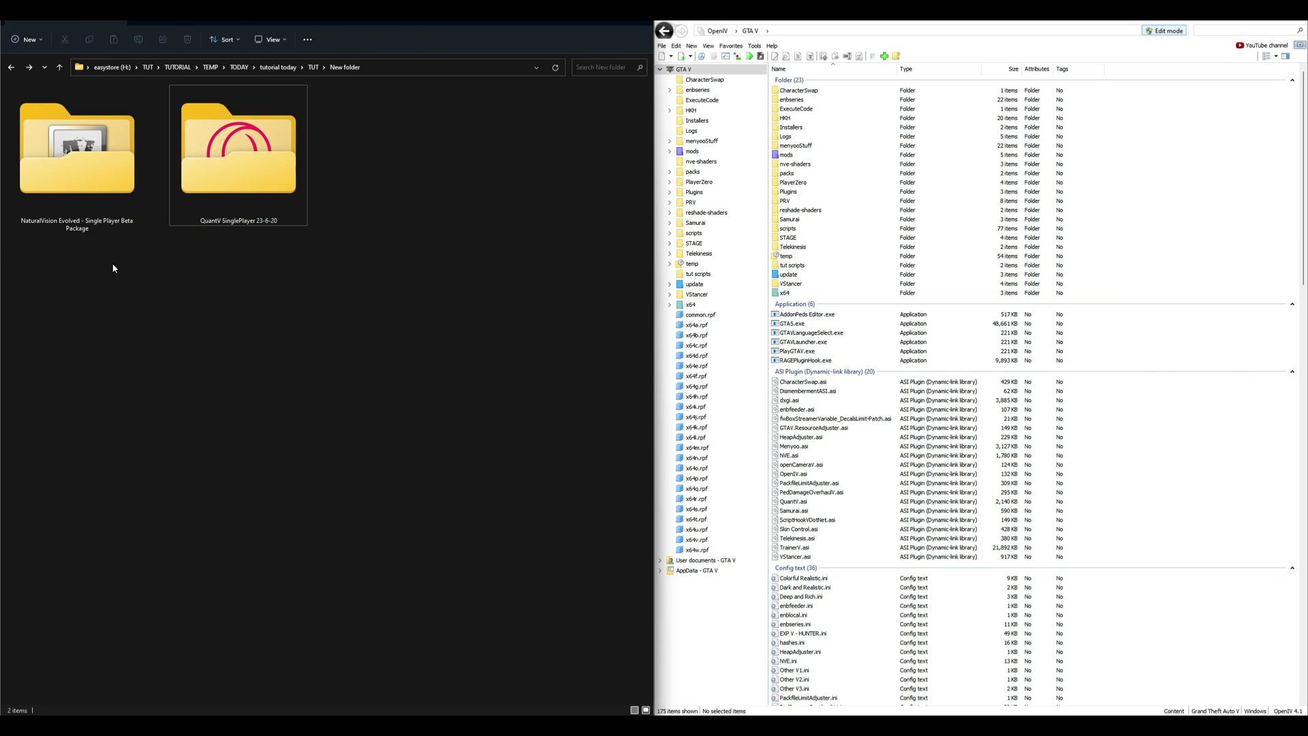
pyautogui.click(58, 174)
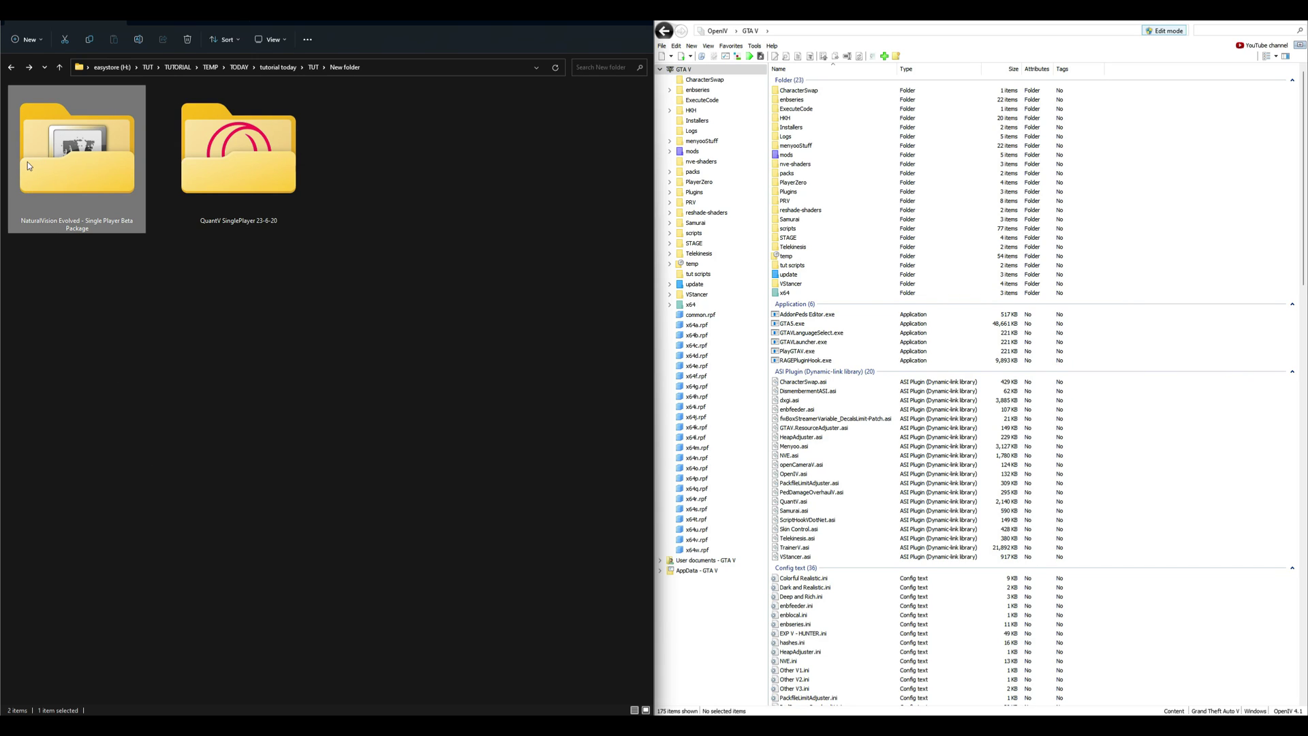
pyautogui.doubleClick(72, 157)
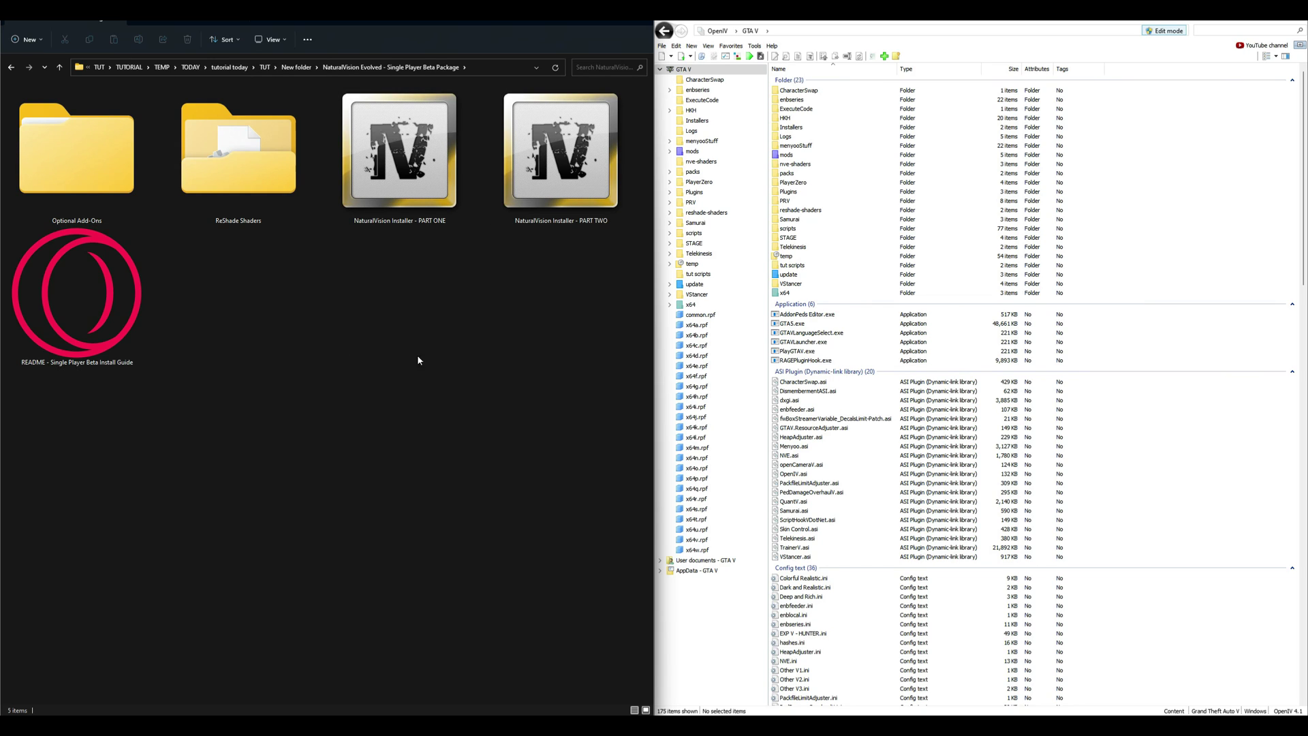
pyautogui.click(402, 168)
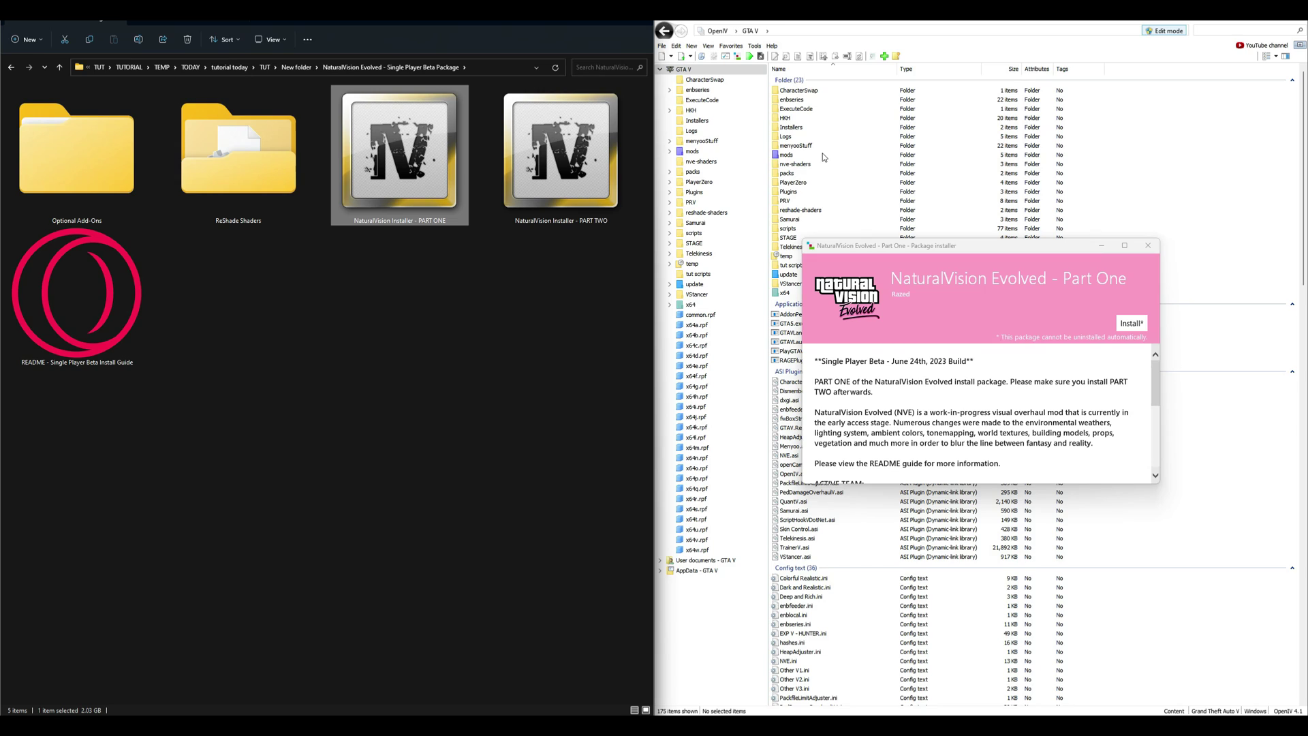
# Install NaturalVision Evolved Part One into the mods folder through OpenIV's package installer
pyautogui.click(1148, 246)
pyautogui.click(900, 56)
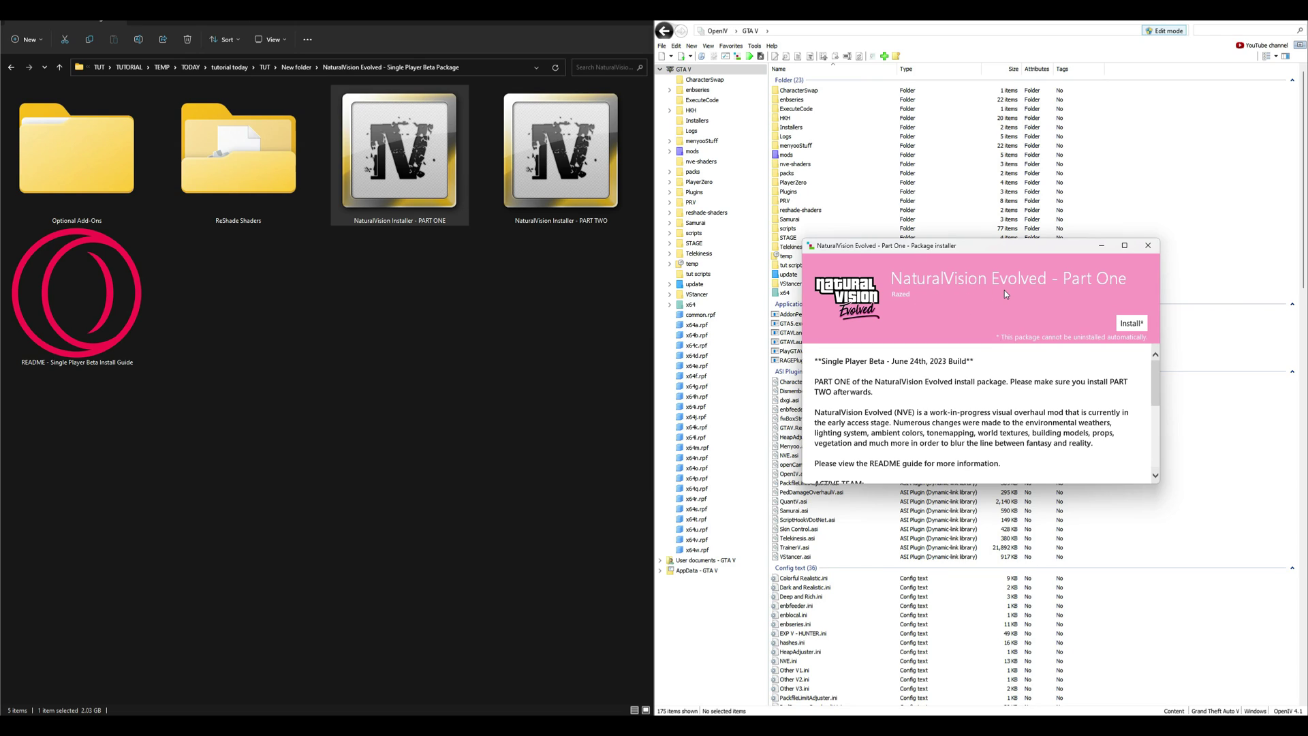
pyautogui.click(1133, 324)
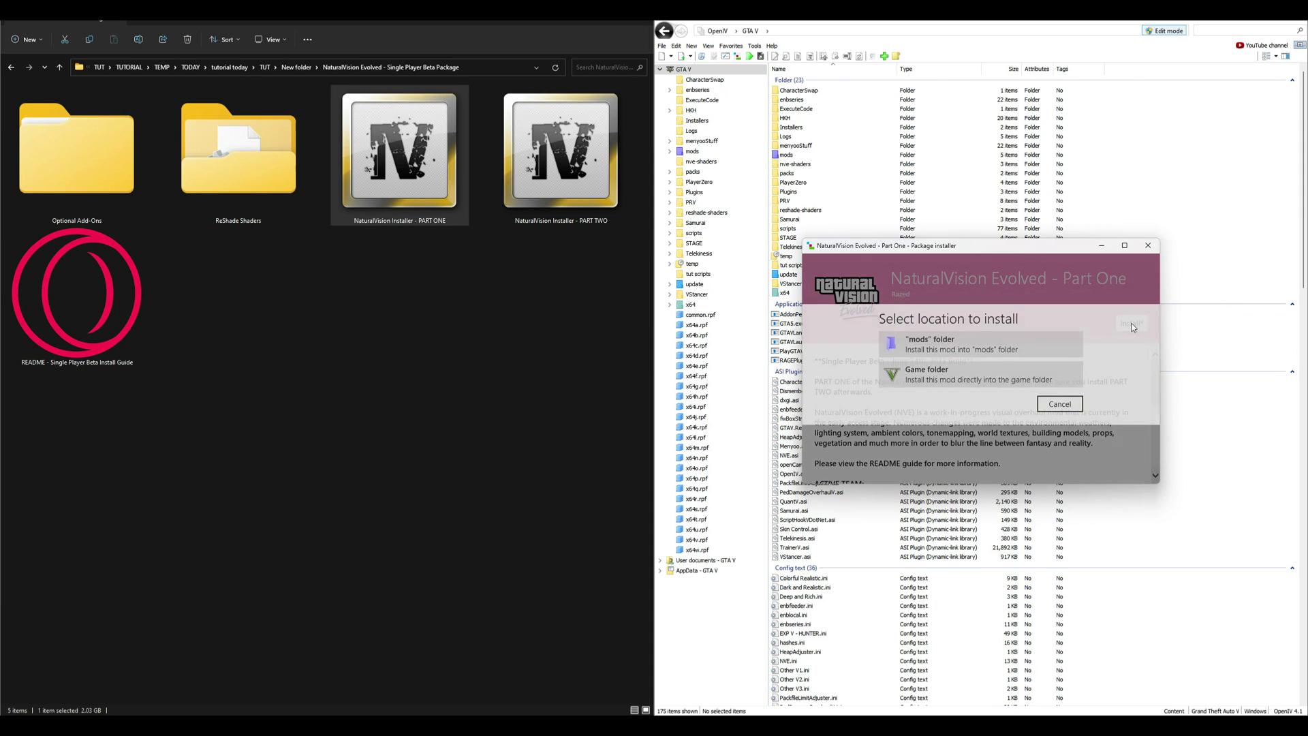
pyautogui.click(959, 345)
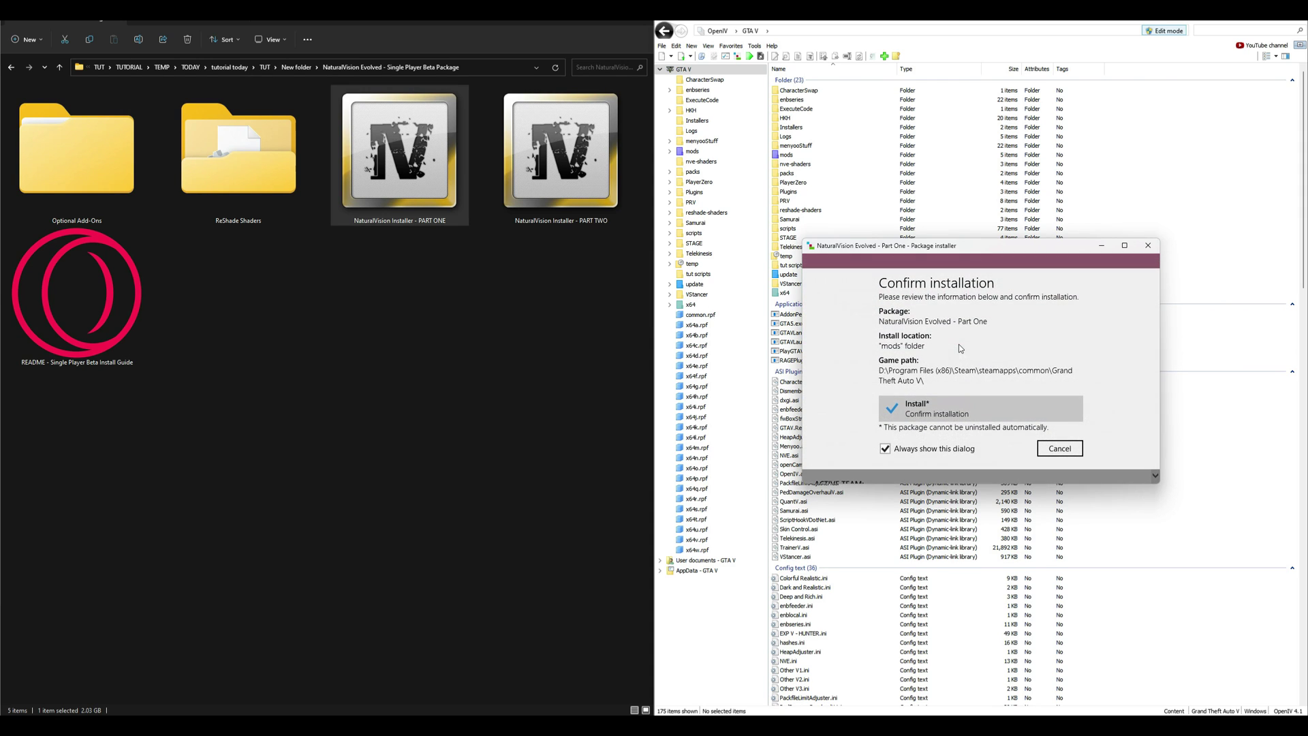
pyautogui.click(934, 406)
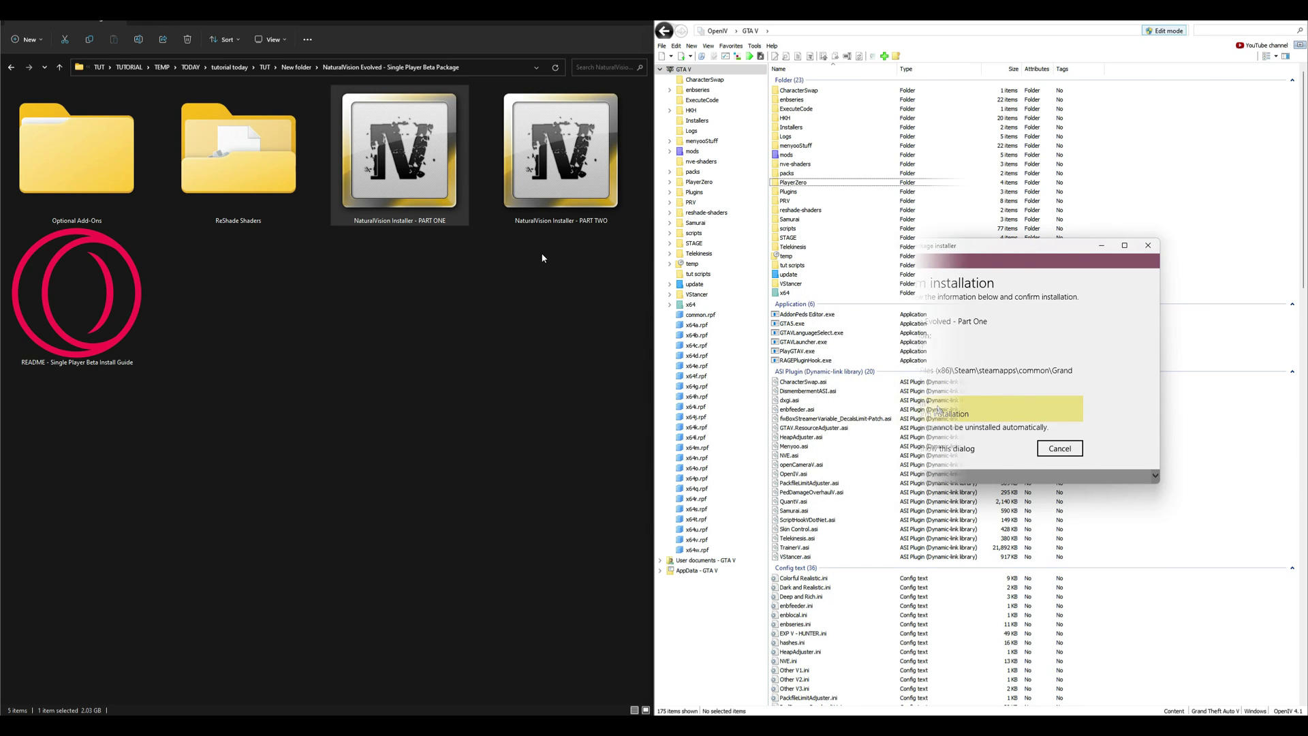
pyautogui.click(553, 146)
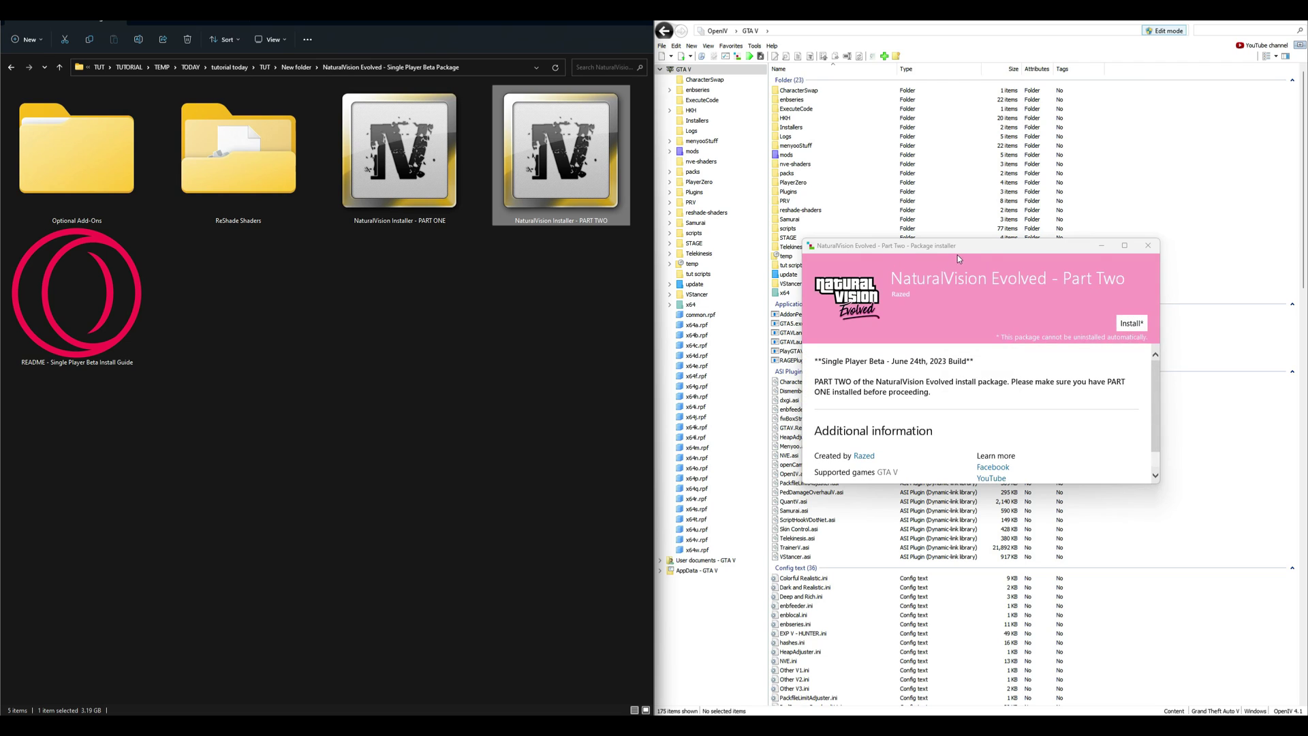
# Install the PART TWO package into the mods folder and confirm
pyautogui.click(1124, 322)
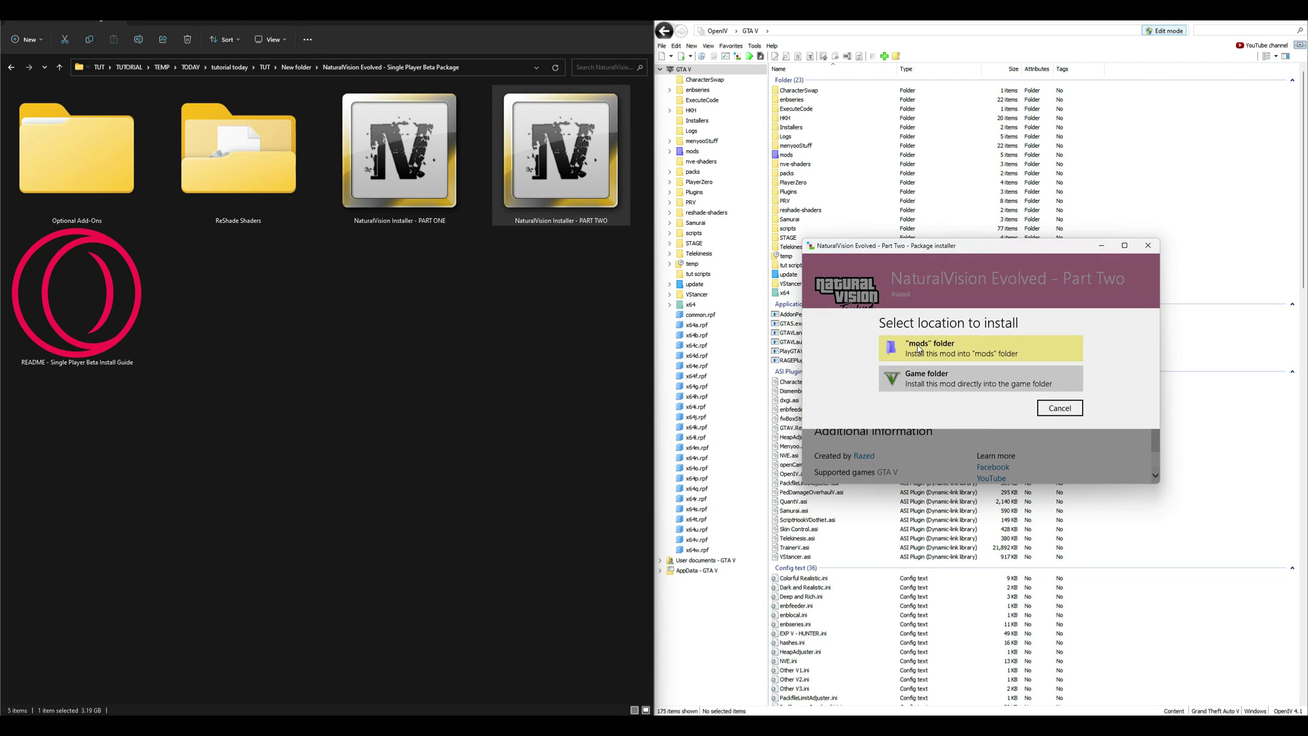
pyautogui.click(918, 344)
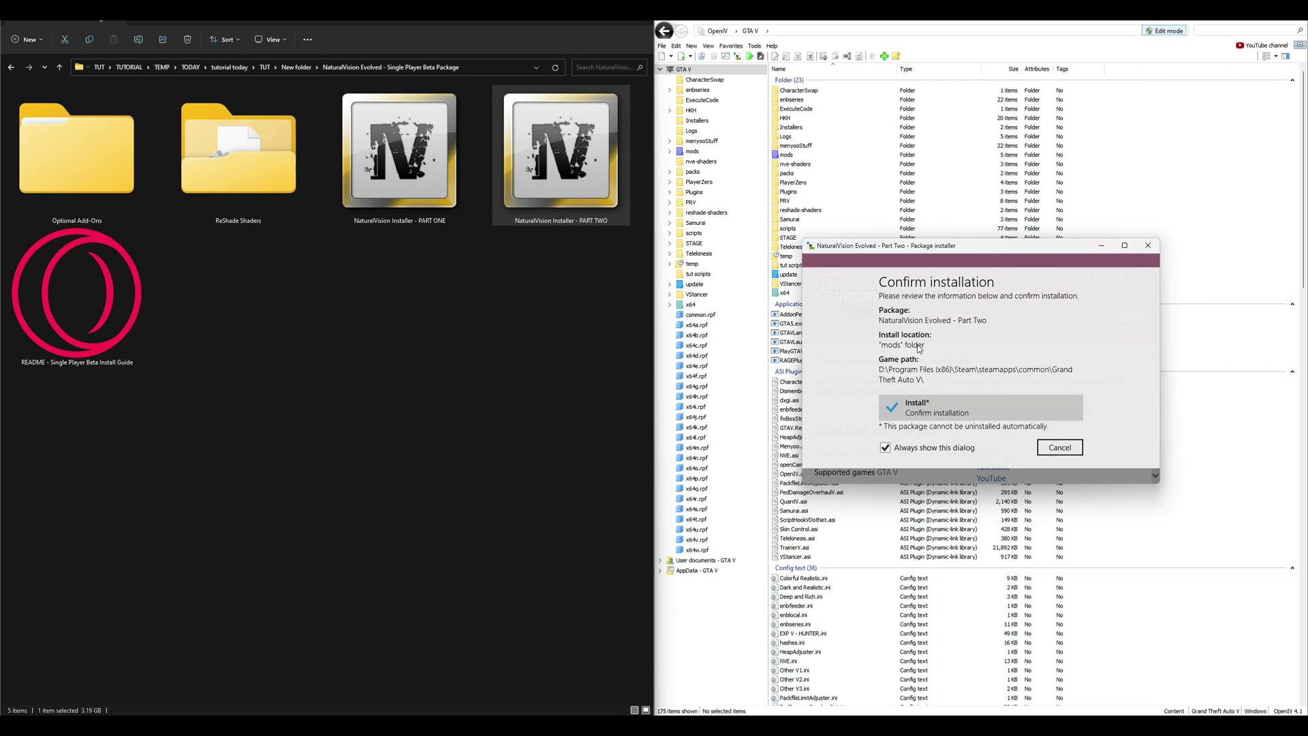
pyautogui.click(944, 413)
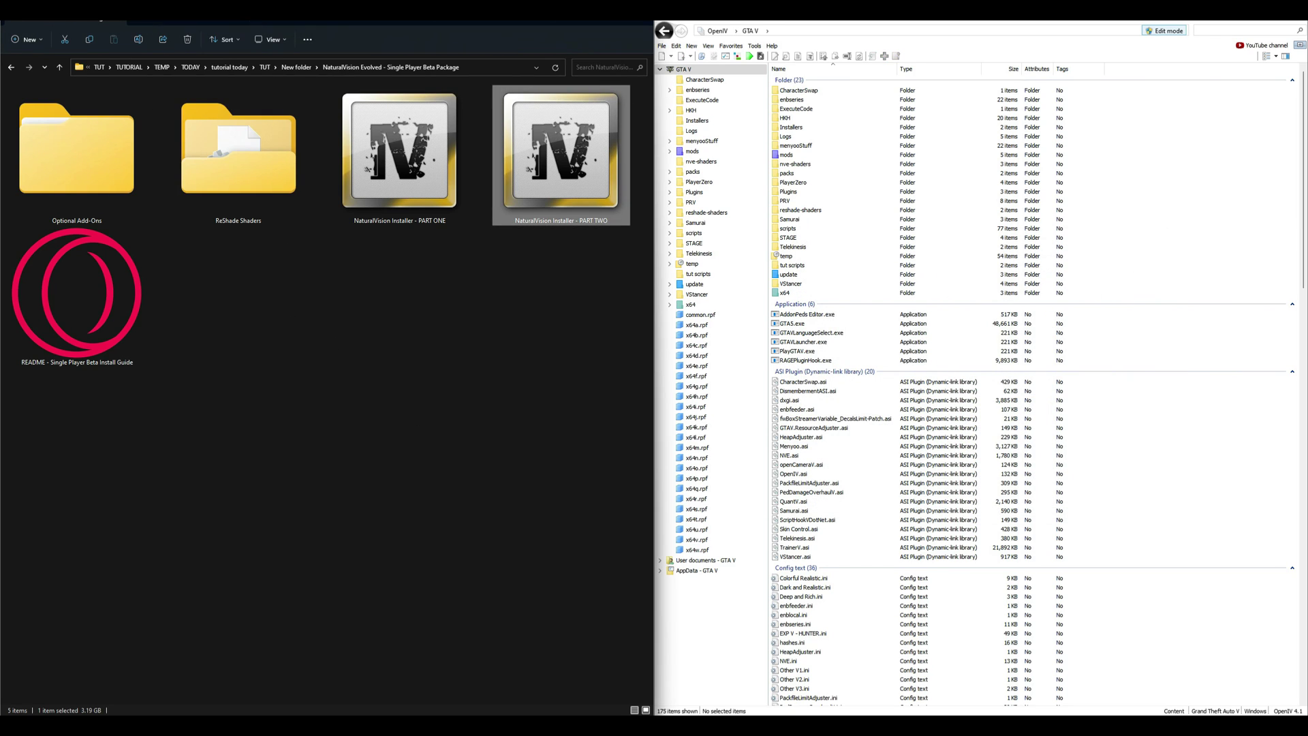
# Open Optional Add-Ons > 17. Gameconfig for Vehicle Mods in extra large icons and select the INSTALL package
pyautogui.doubleClick(76, 150)
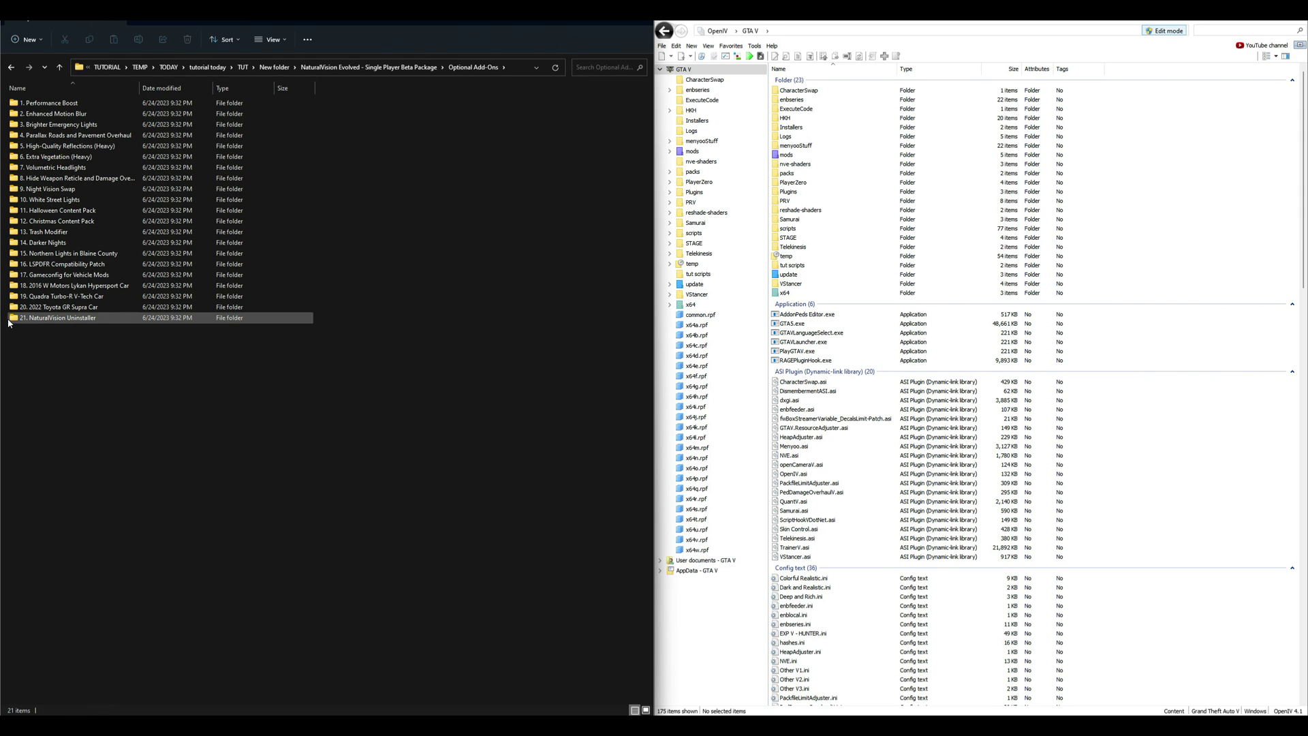
pyautogui.click(79, 276)
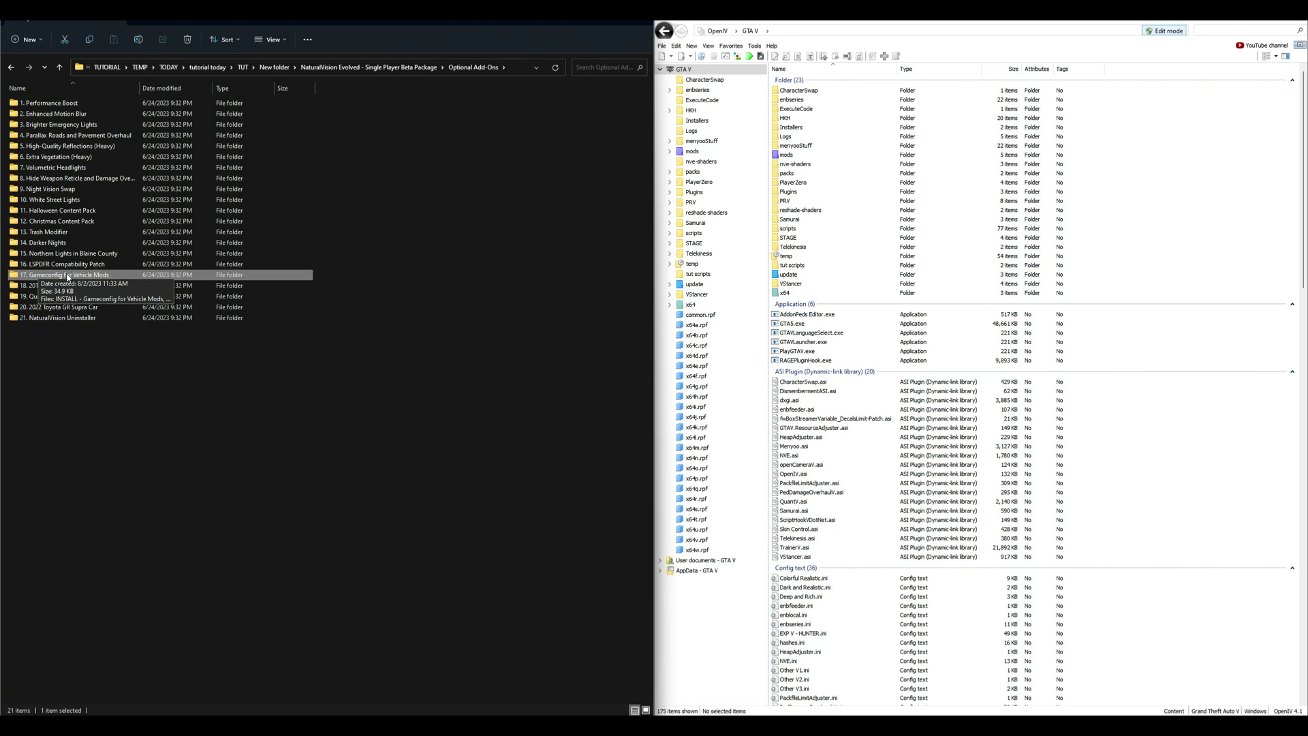
pyautogui.doubleClick(126, 276)
pyautogui.click(273, 39)
pyautogui.click(276, 69)
pyautogui.click(76, 198)
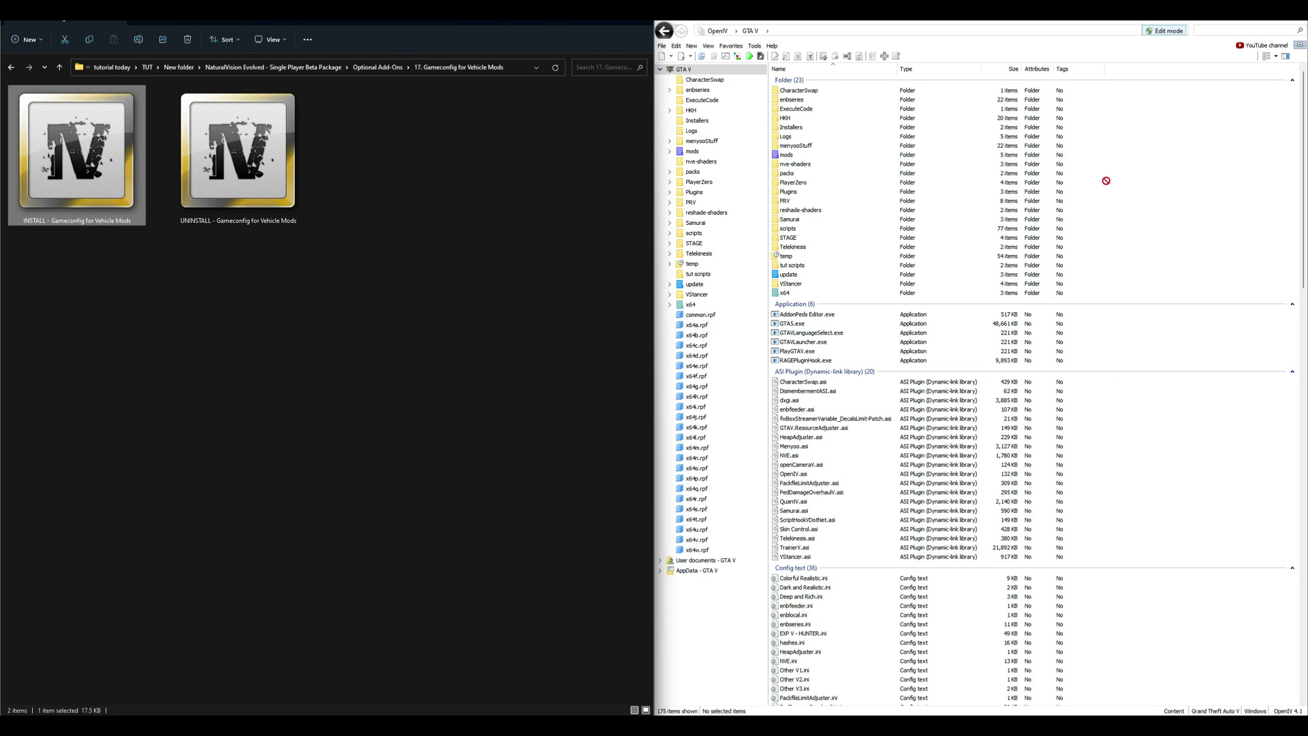
# Install the Gameconfig add-on into the mods folder via OpenIV and confirm
pyautogui.click(704, 69)
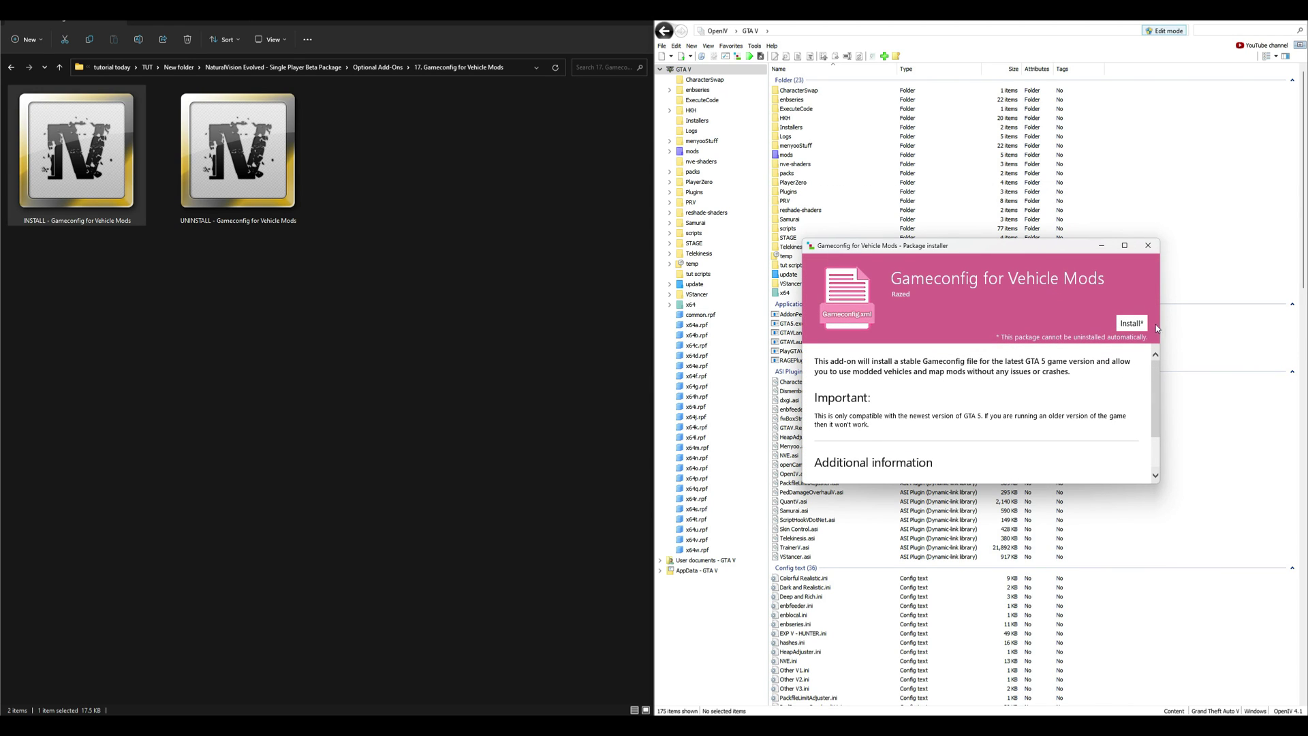
pyautogui.click(1133, 325)
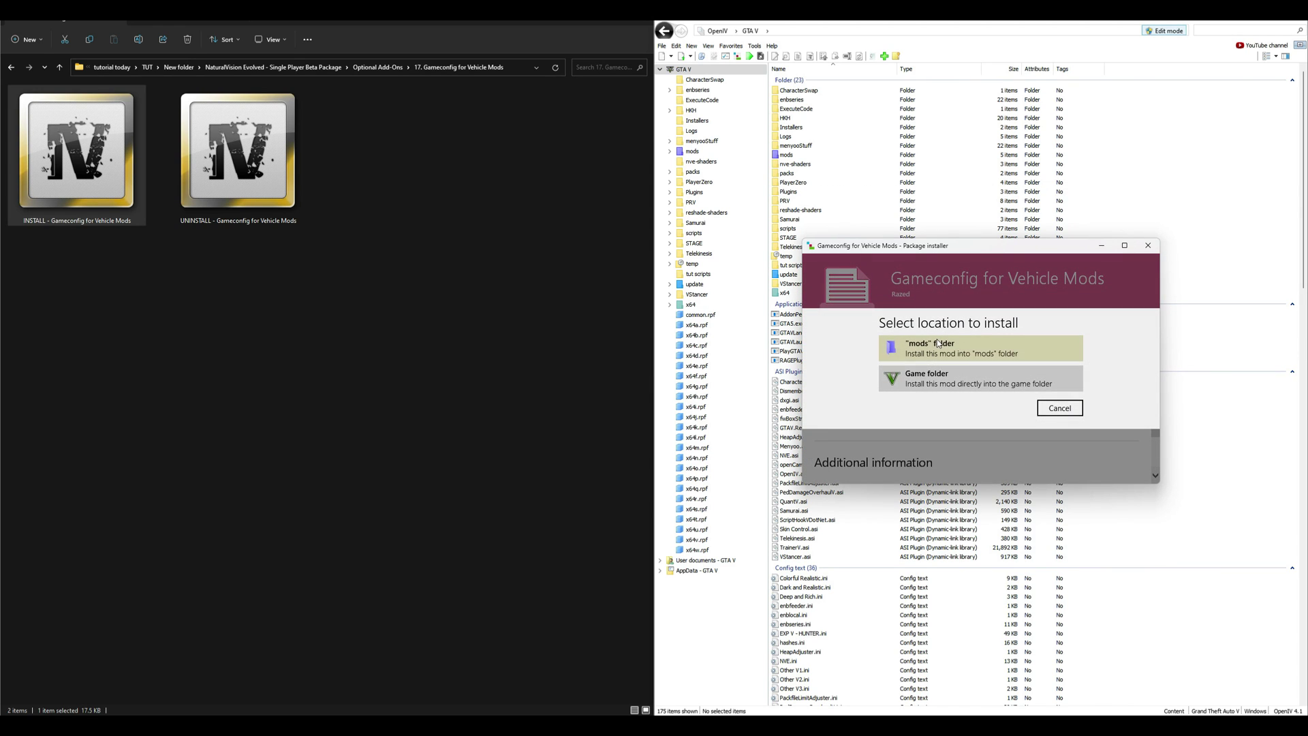
pyautogui.click(955, 348)
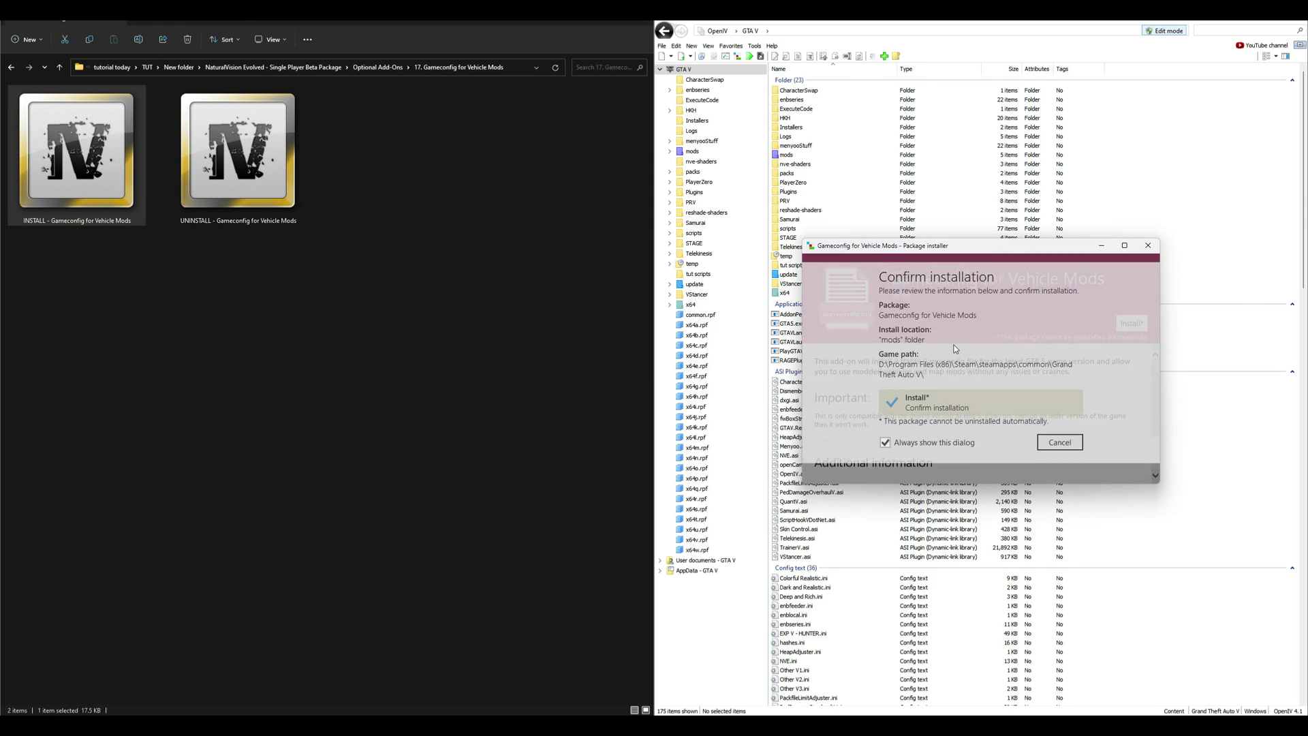
pyautogui.click(950, 408)
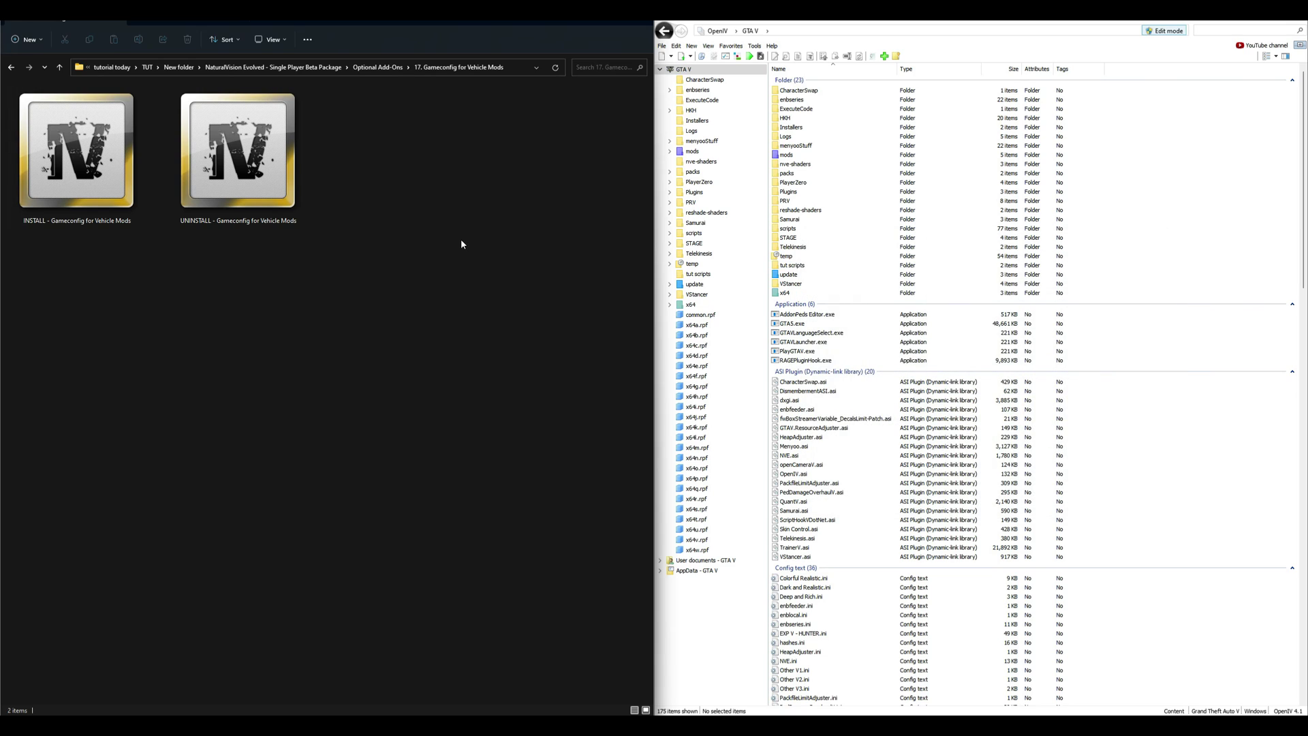
pyautogui.click(11, 67)
# Open ReShade Shaders, select all five items and drag them into the GTA V folder
pyautogui.click(11, 67)
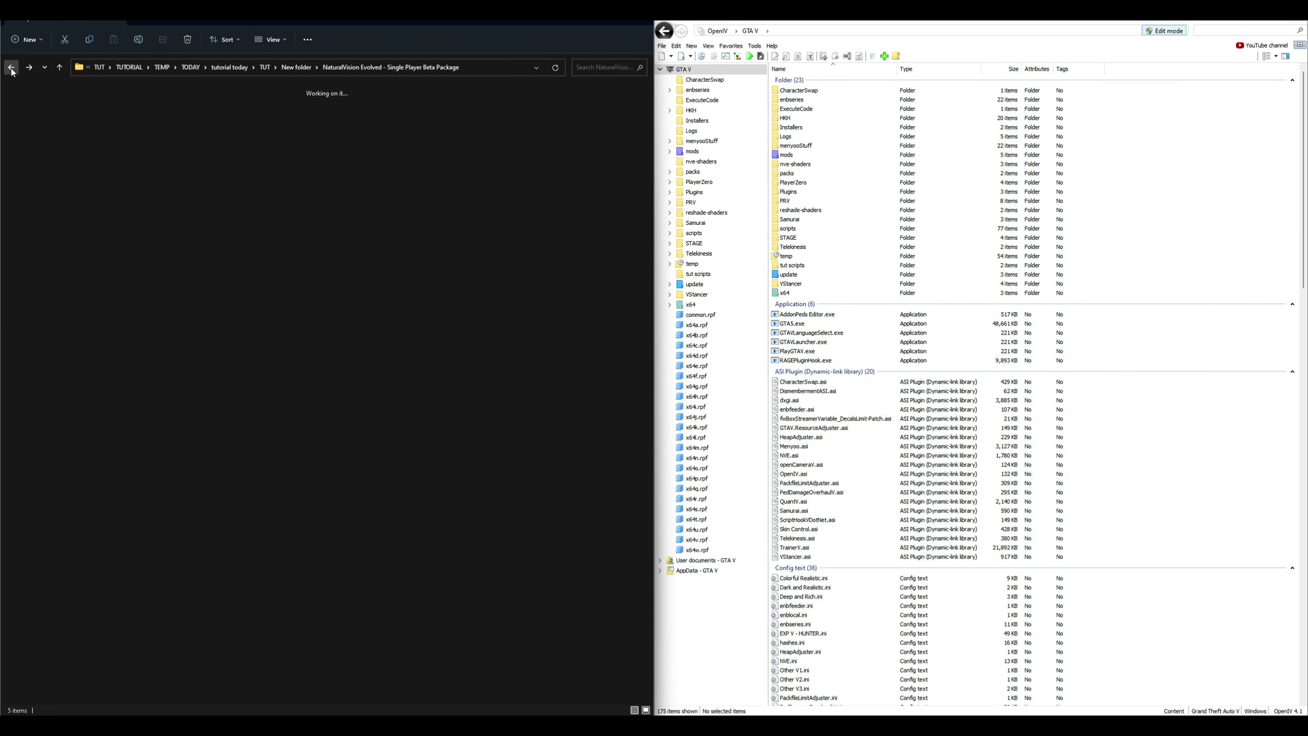
pyautogui.click(227, 142)
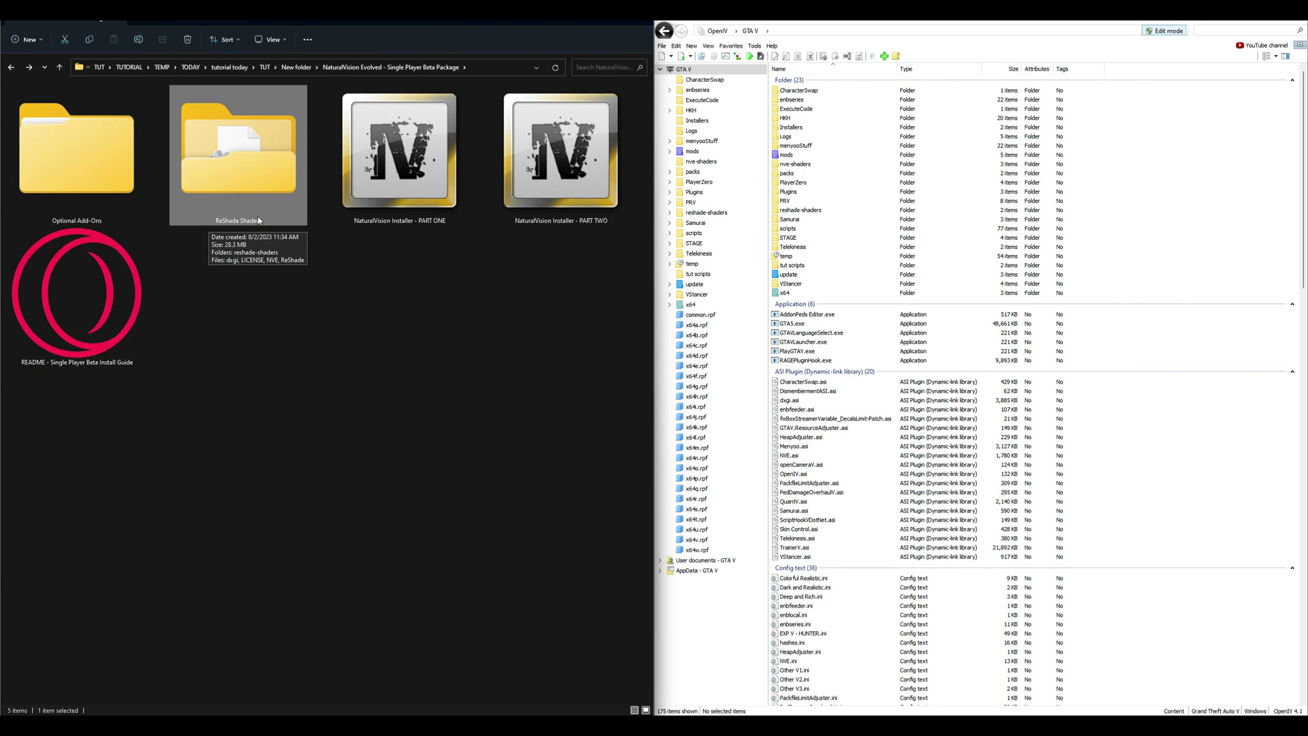
pyautogui.doubleClick(227, 170)
pyautogui.moveTo(83, 467); pyautogui.dragTo(569, 127)
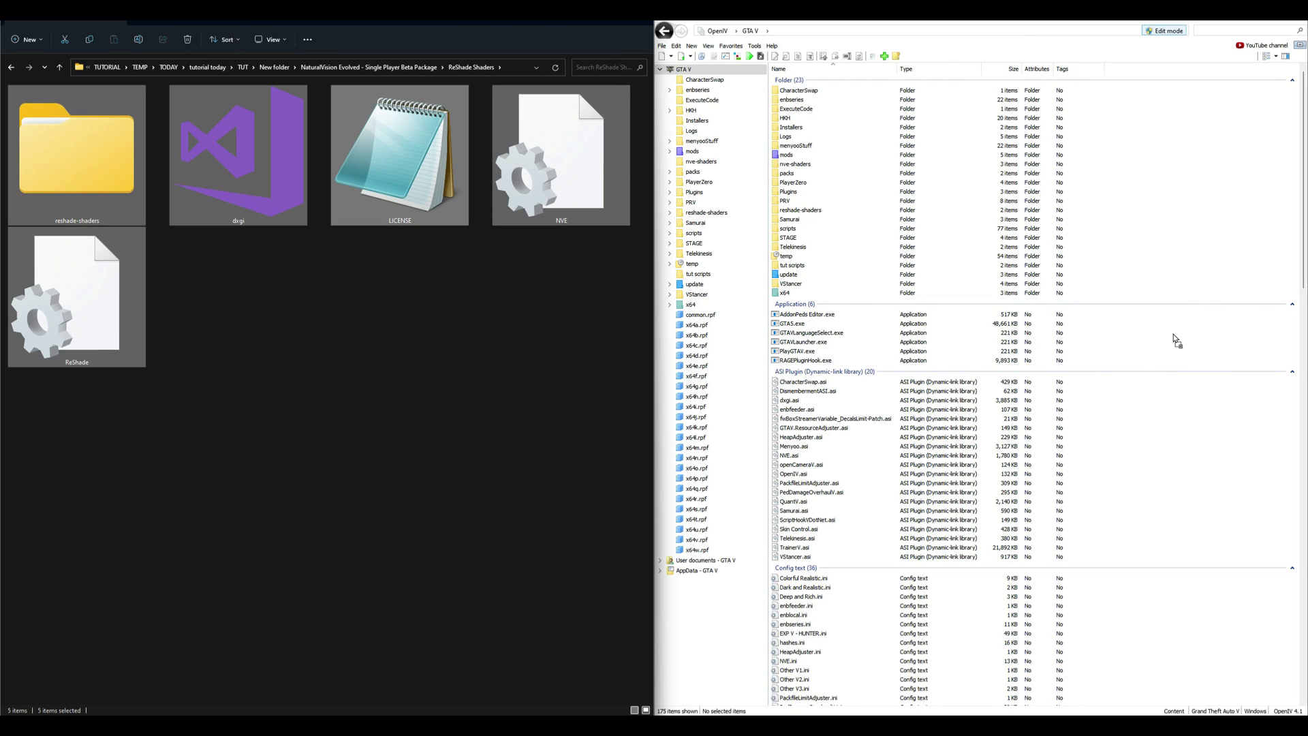
pyautogui.moveTo(906, 224); pyautogui.dragTo(264, 232)
# Navigate to QuantV SinglePlayer 23-6-20 > _Install and select QuantV_Install
pyautogui.click(12, 68)
pyautogui.click(11, 68)
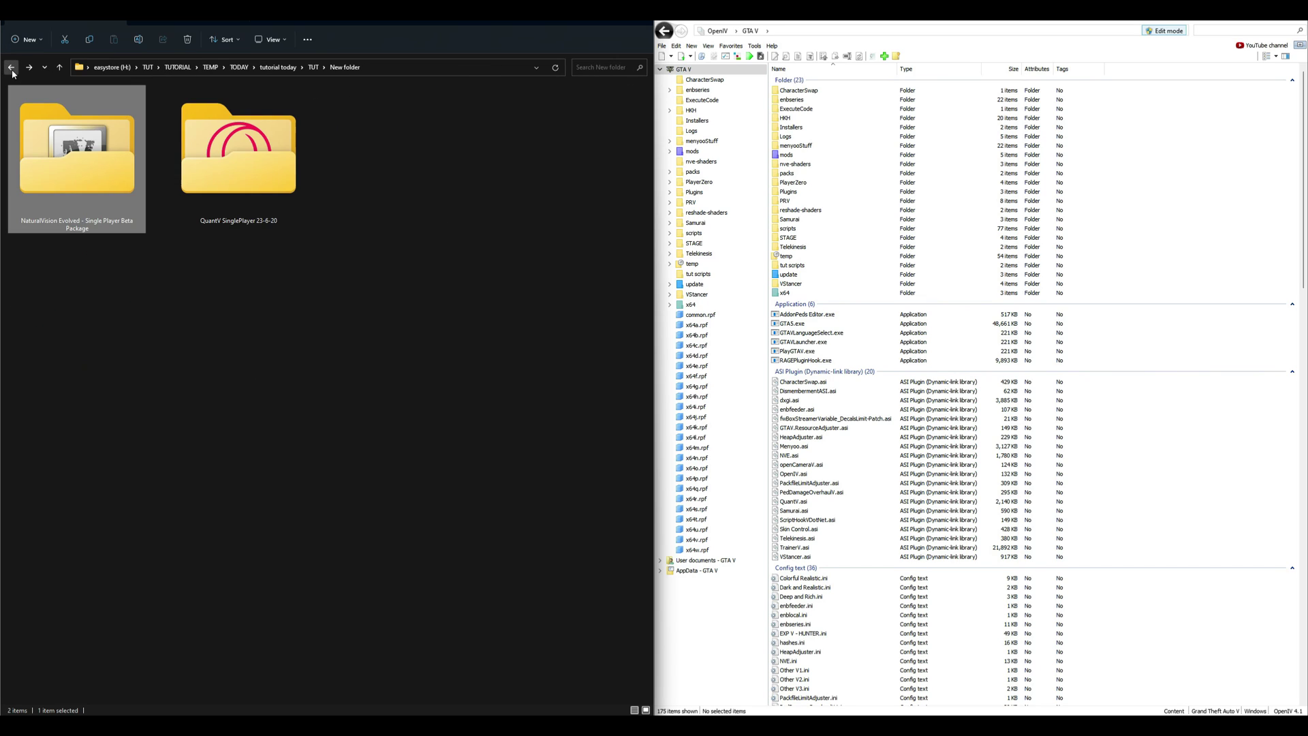
pyautogui.click(257, 171)
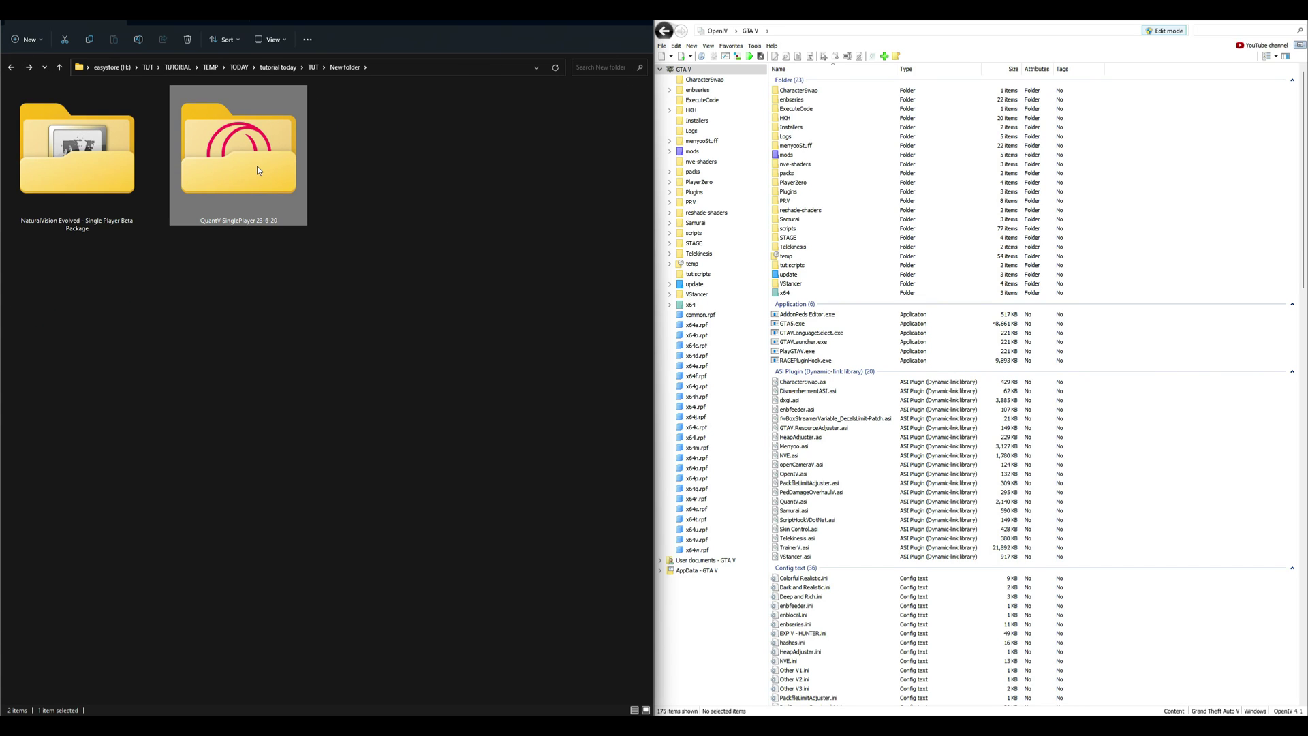
pyautogui.doubleClick(229, 174)
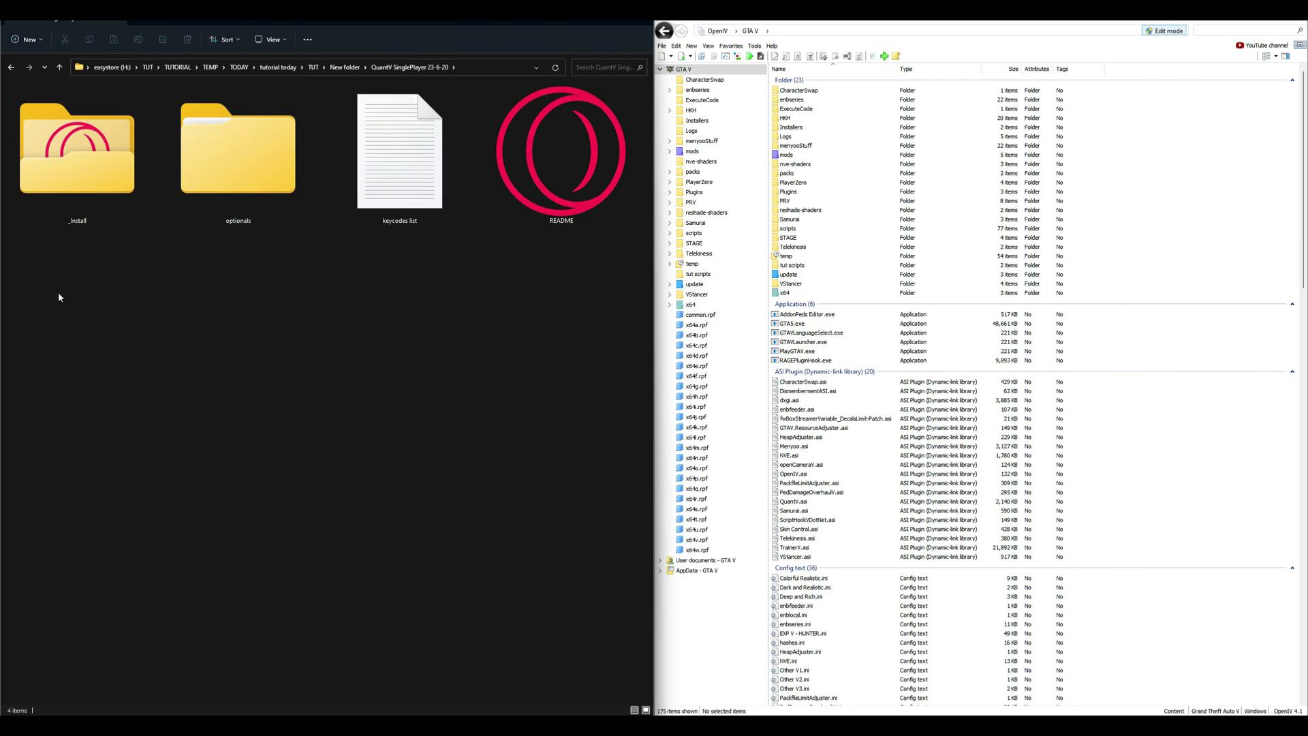
pyautogui.click(48, 177)
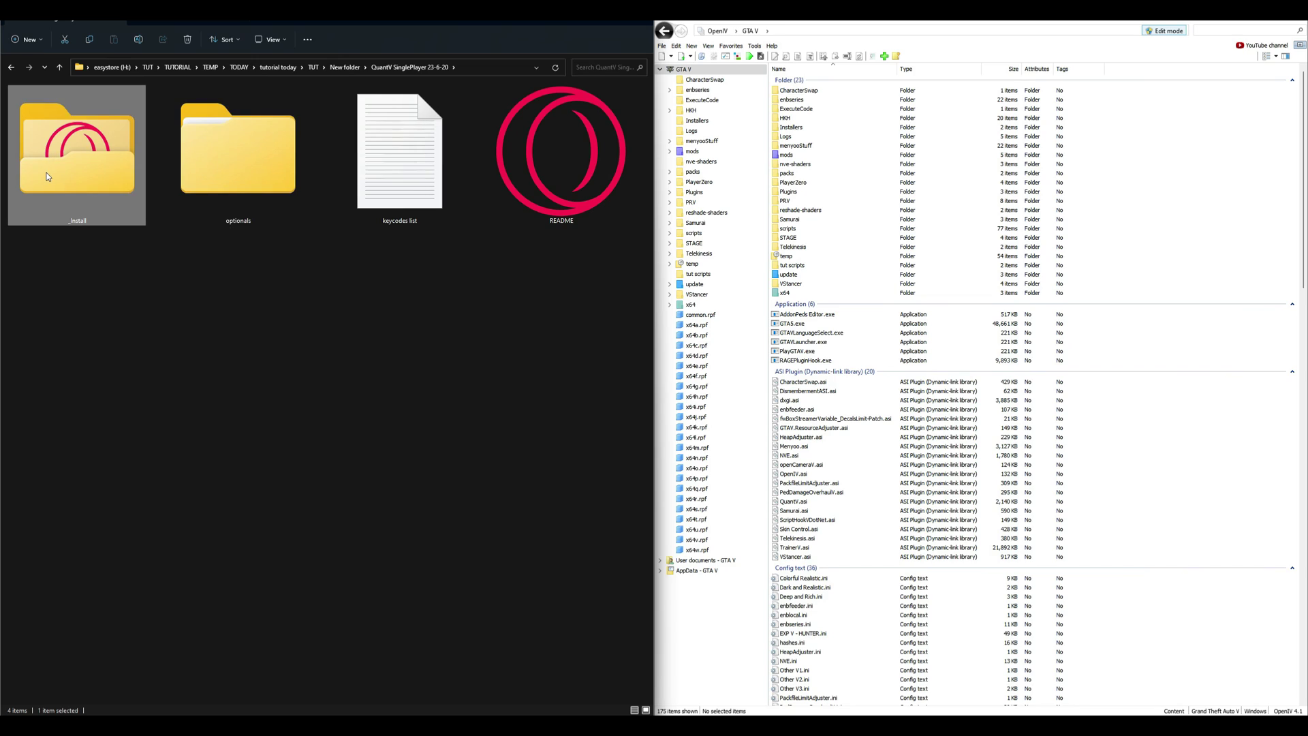
pyautogui.doubleClick(96, 178)
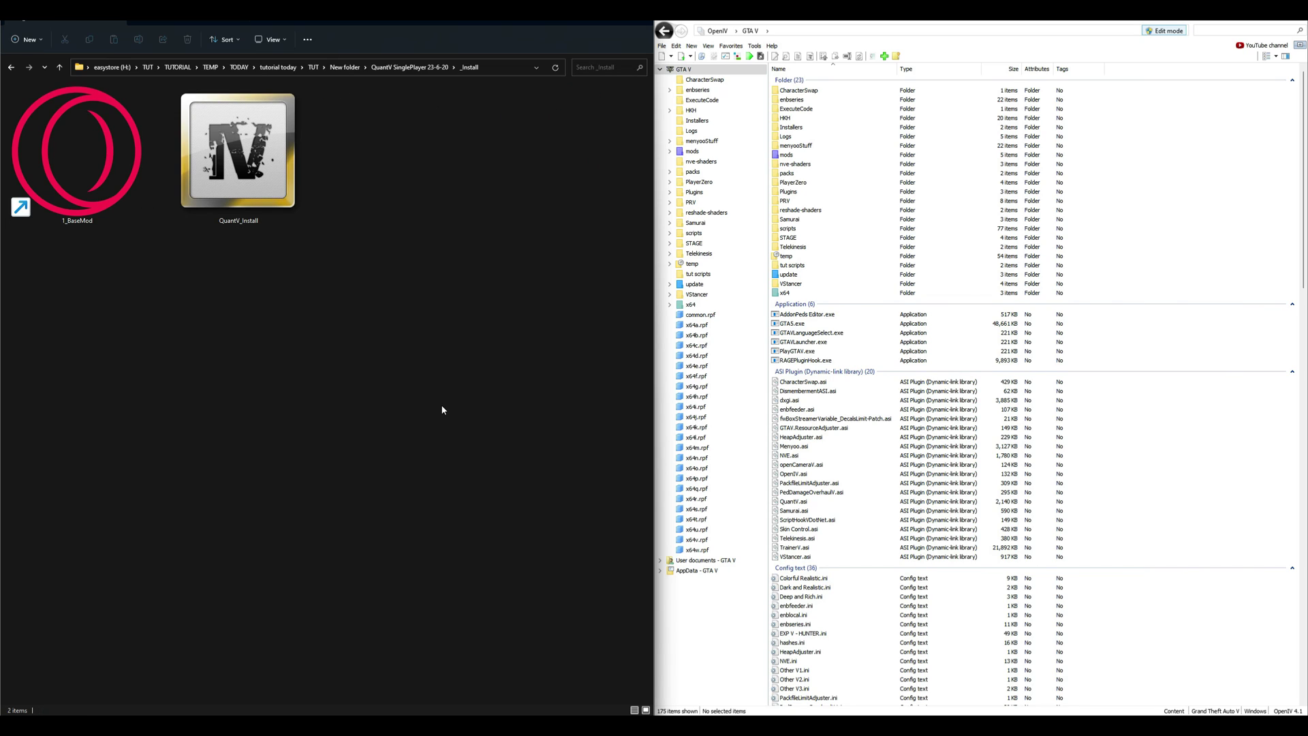
pyautogui.click(239, 161)
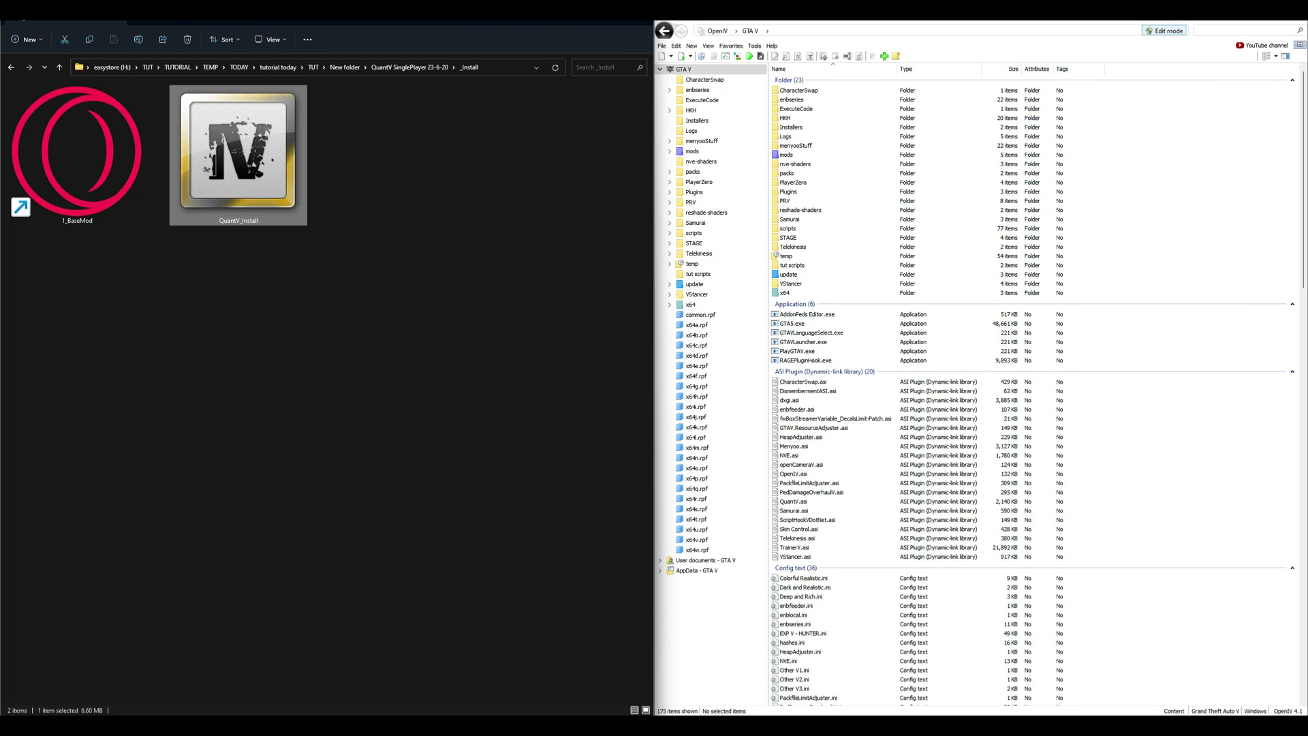
# Drag QuantV_Install into OpenIV and install it into the mods folder
pyautogui.moveTo(209, 170); pyautogui.dragTo(1051, 306)
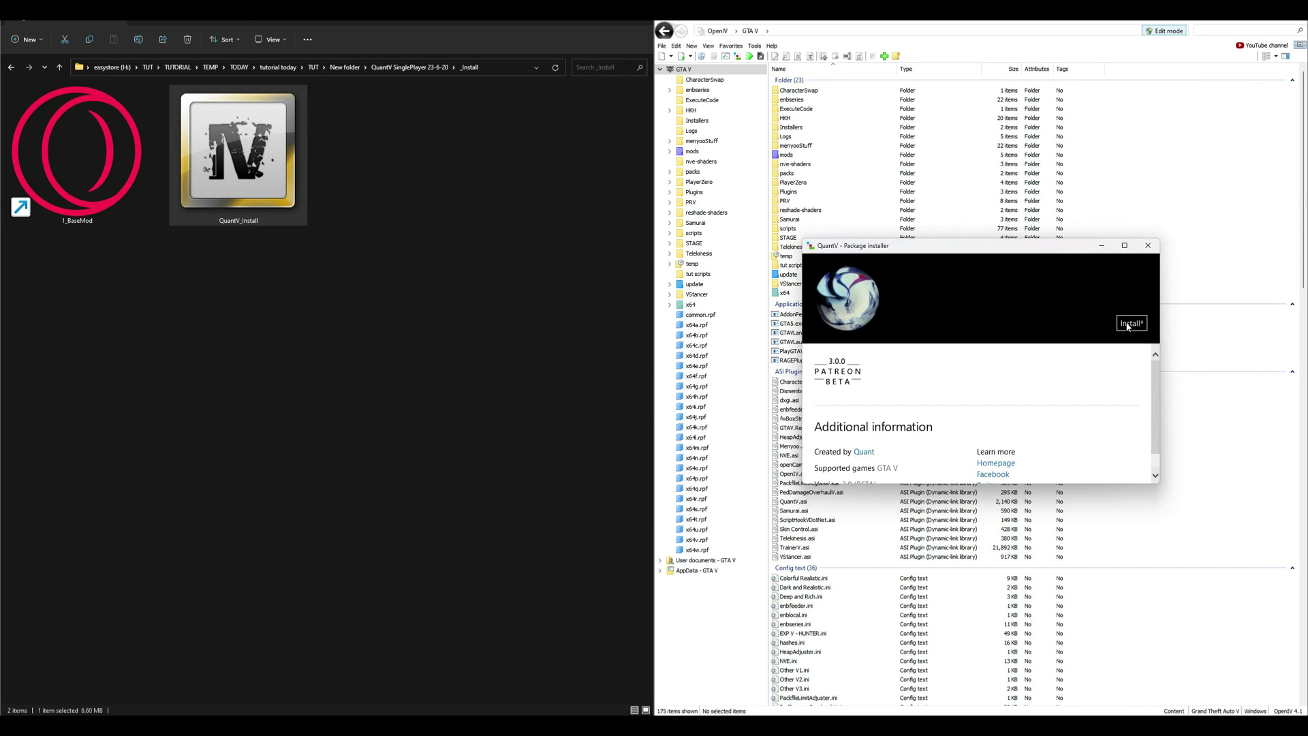
pyautogui.click(1130, 324)
pyautogui.click(951, 351)
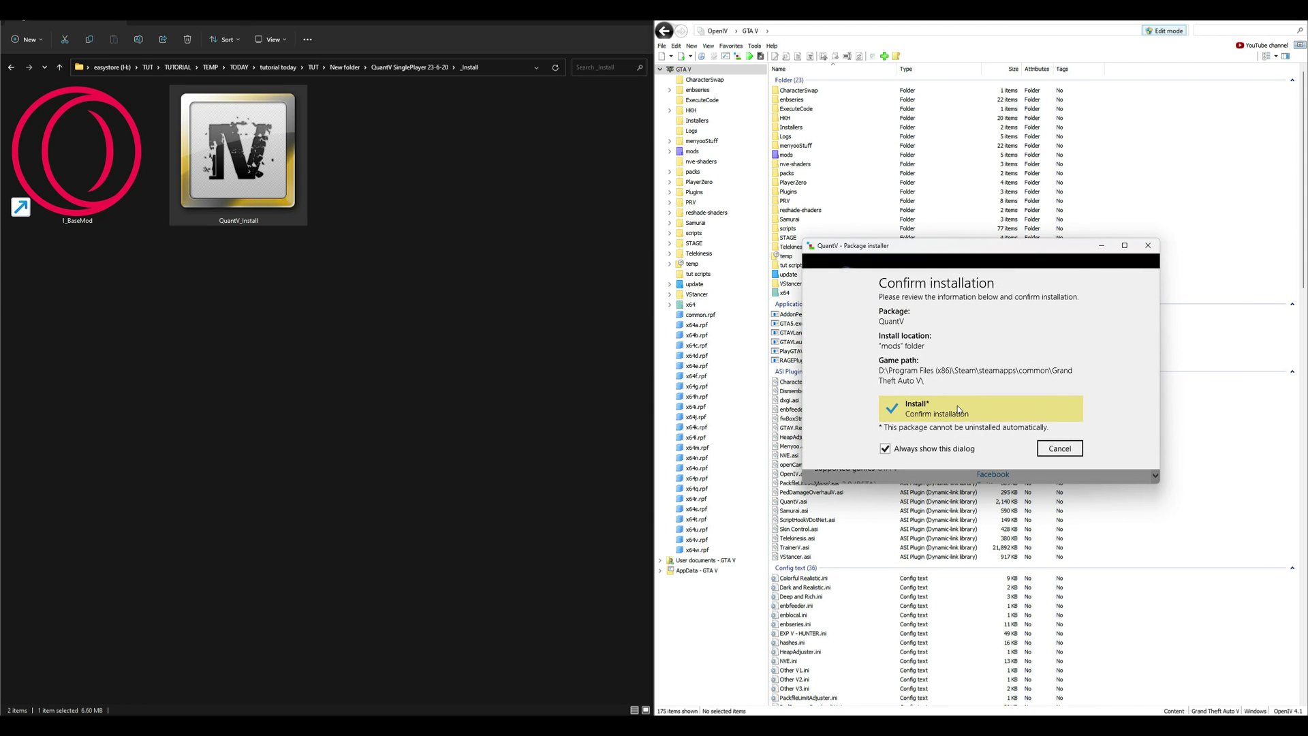
pyautogui.click(958, 406)
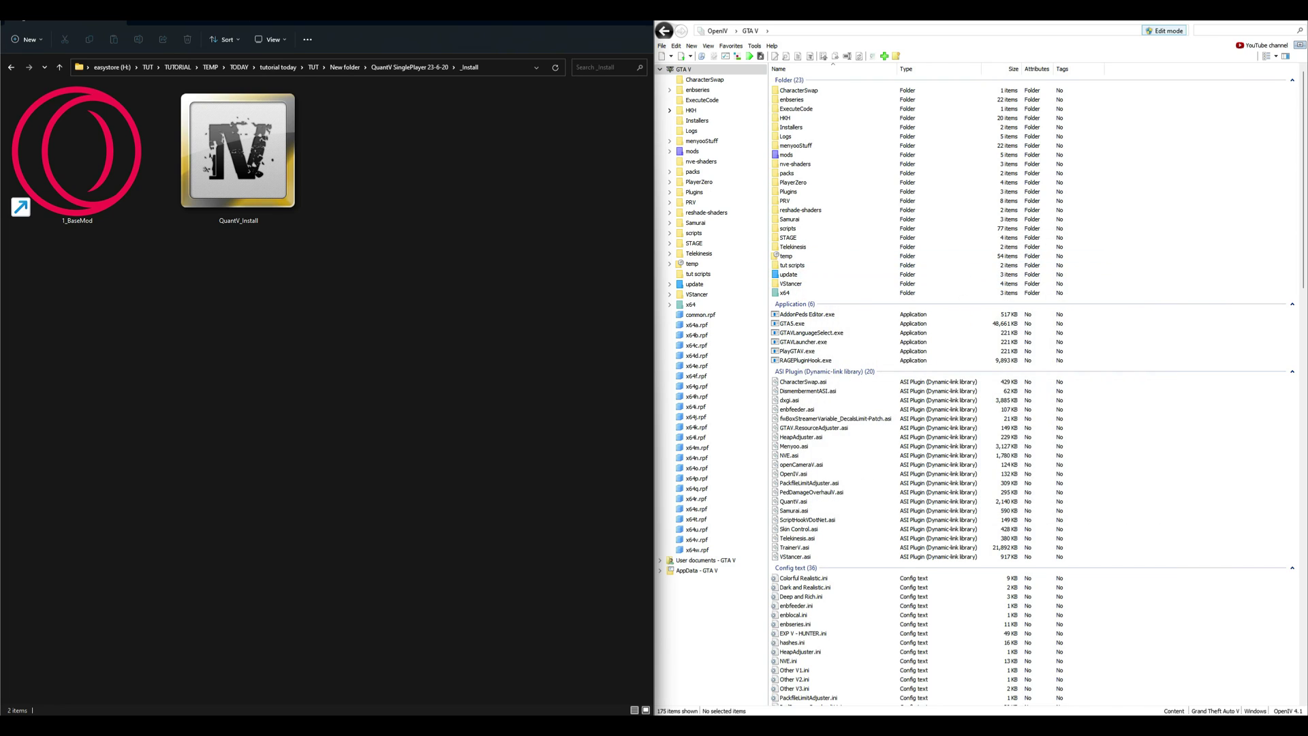
pyautogui.click(11, 67)
# Browse QuantV's optionals > Optional presets as large icons, then select Performance-quality presets
pyautogui.click(218, 149)
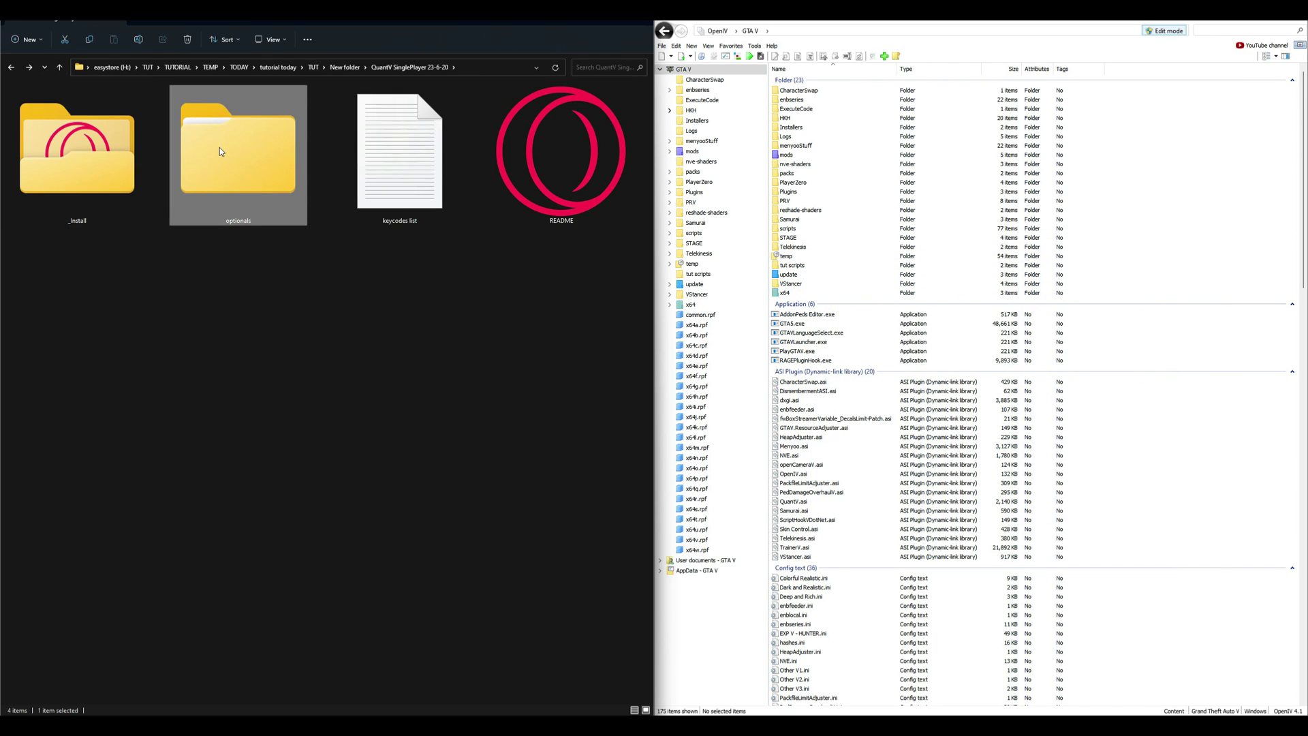
pyautogui.doubleClick(243, 162)
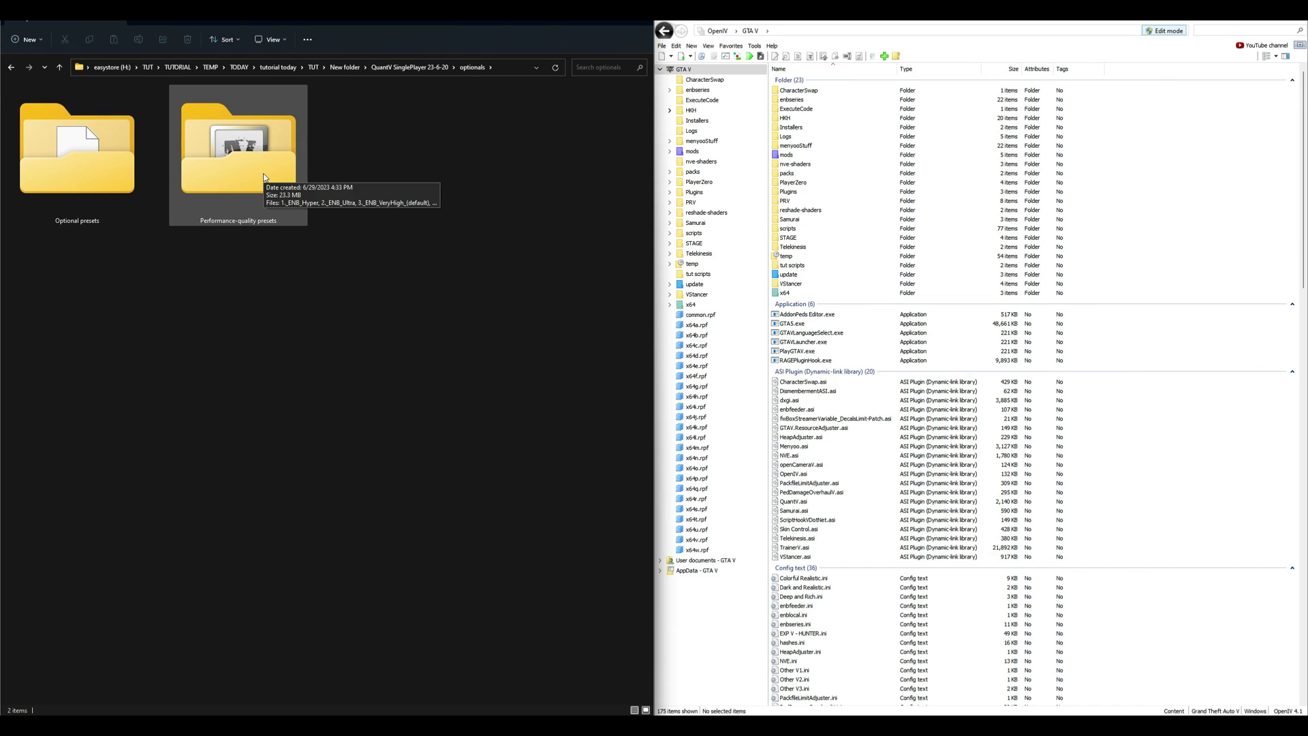
pyautogui.doubleClick(92, 154)
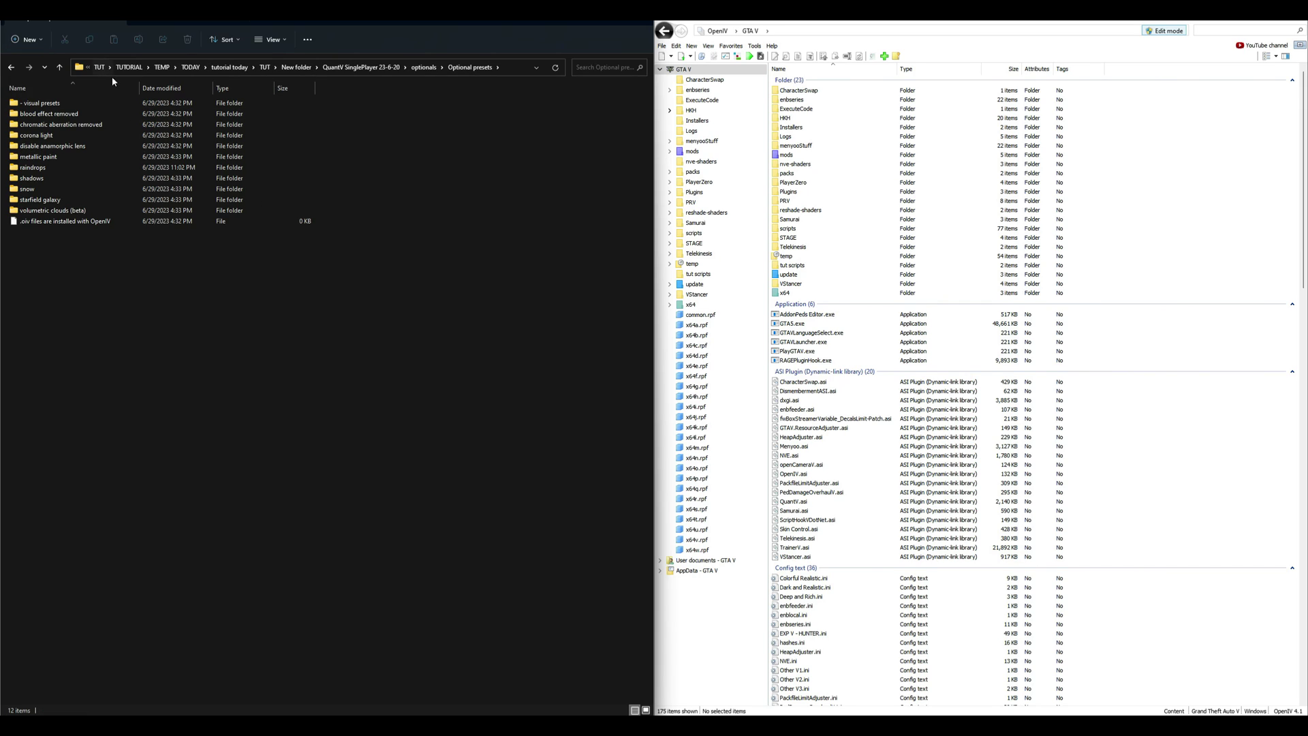
pyautogui.click(273, 40)
pyautogui.click(284, 80)
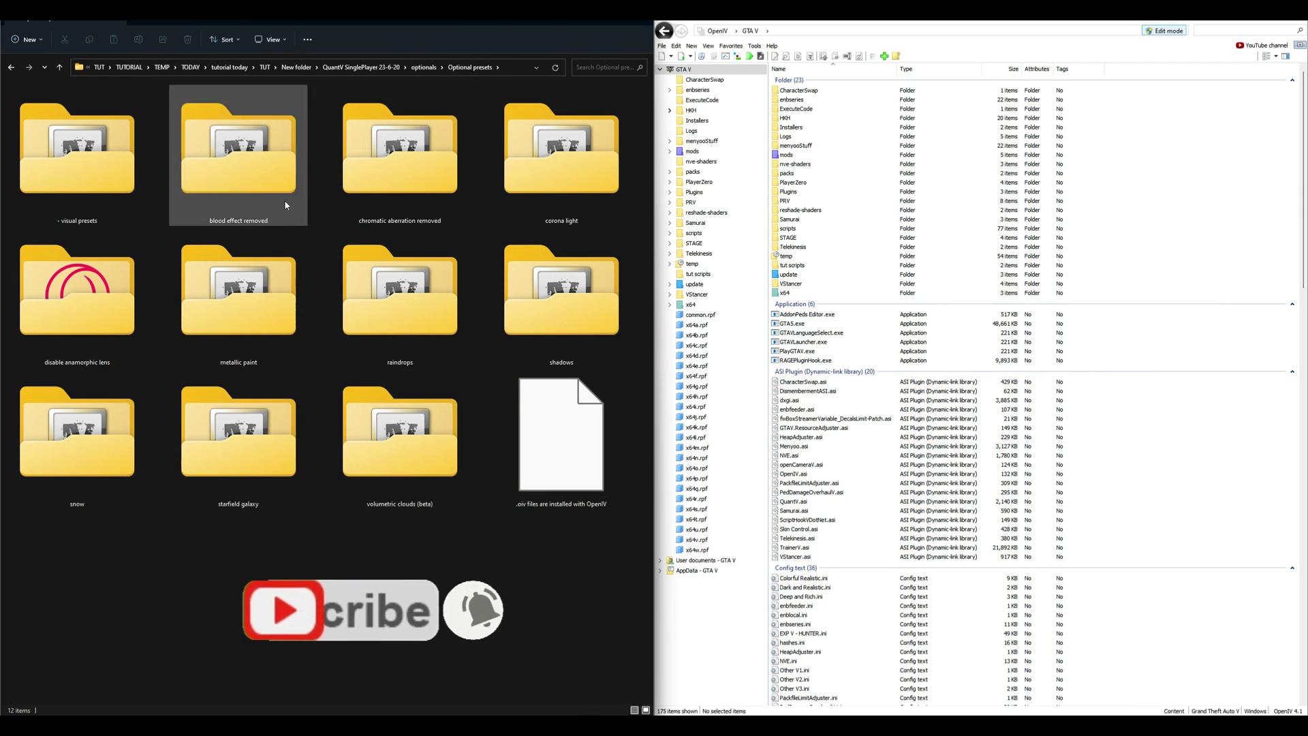
pyautogui.click(11, 67)
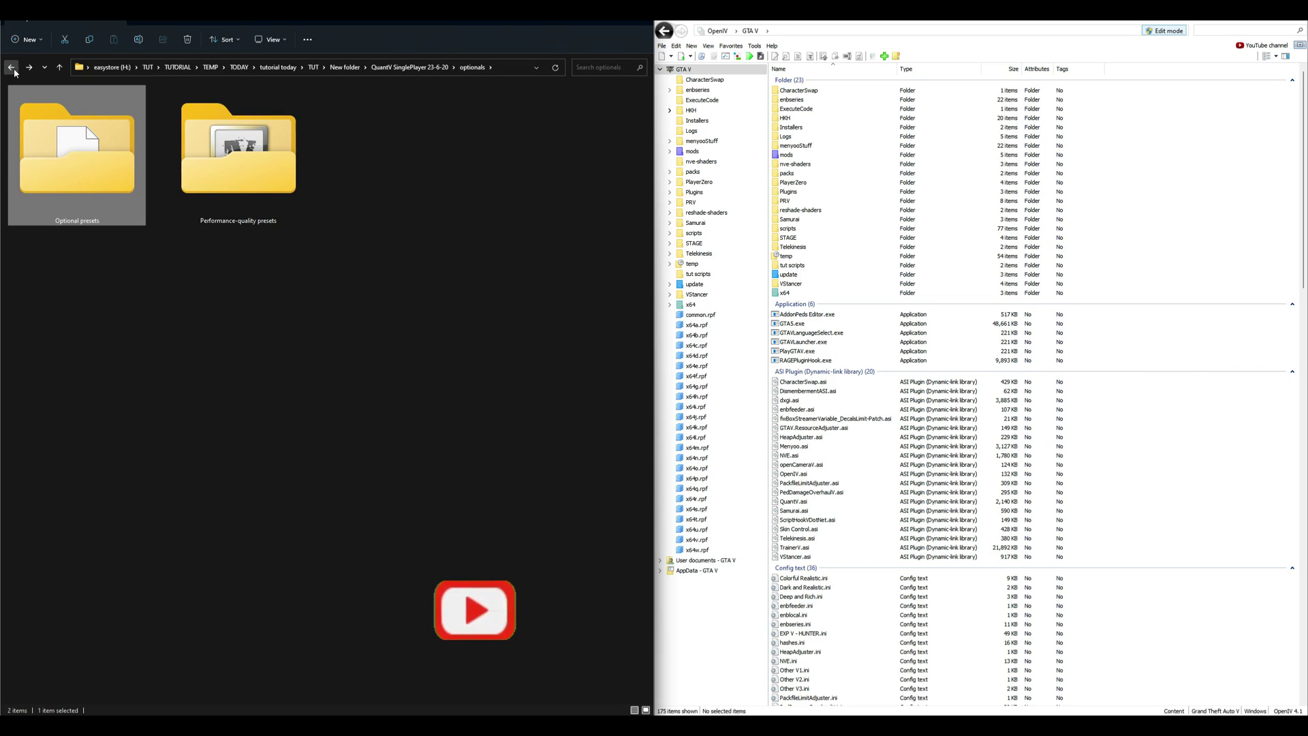
pyautogui.click(259, 163)
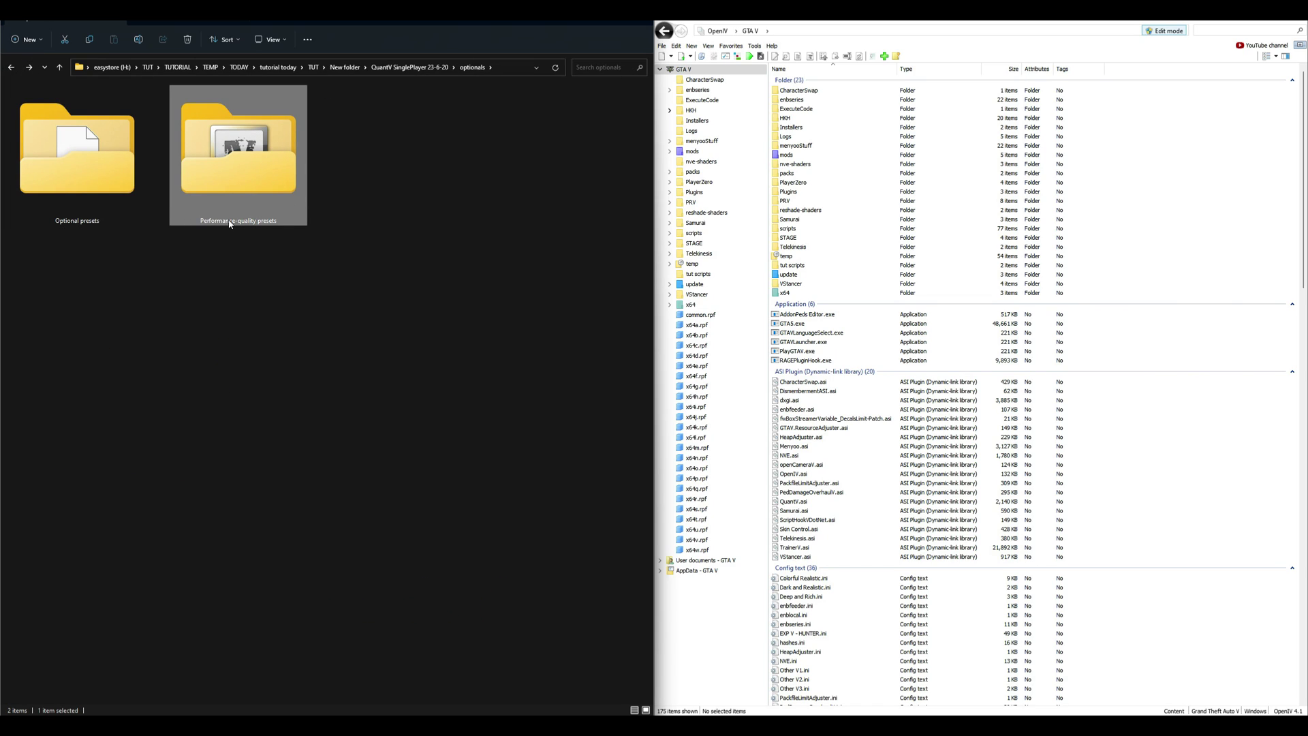
# Open Performance-quality presets in extra large icons and select the 5._ENB_Medium preset
pyautogui.doubleClick(216, 150)
pyautogui.click(282, 39)
pyautogui.click(285, 64)
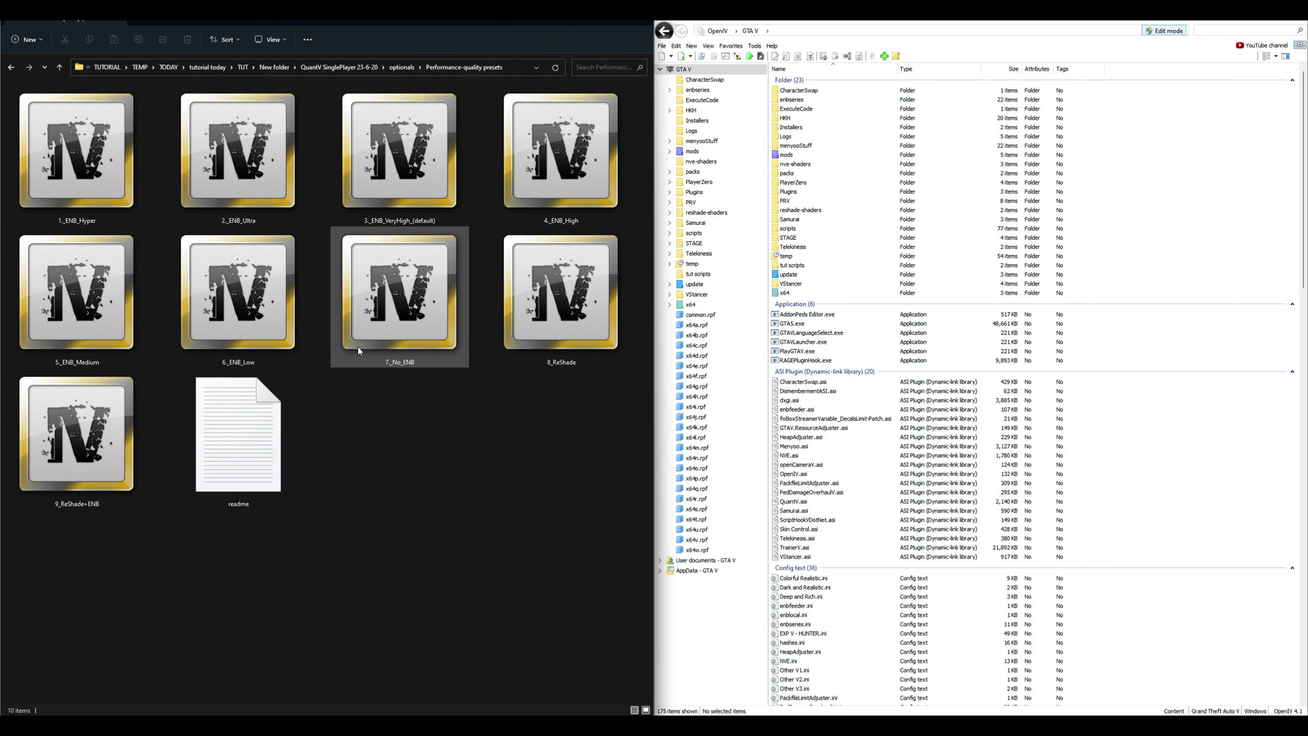
pyautogui.click(229, 300)
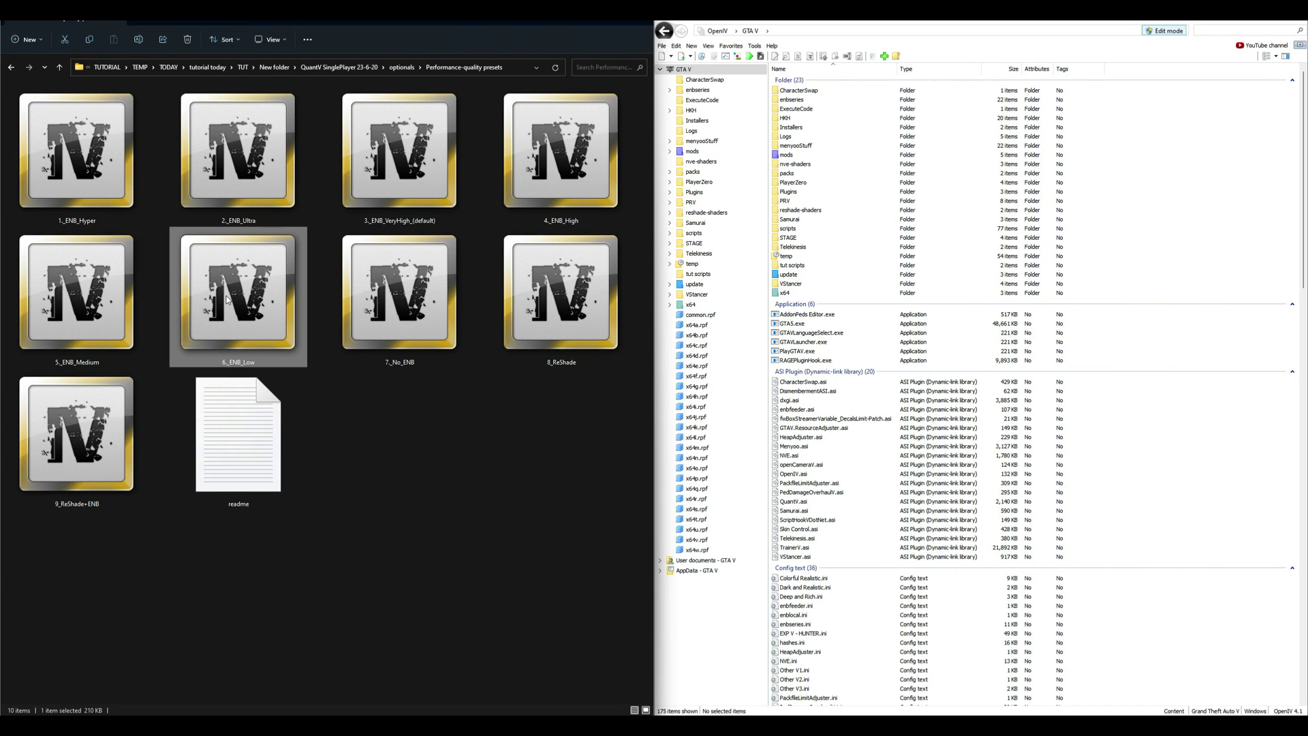
pyautogui.click(92, 317)
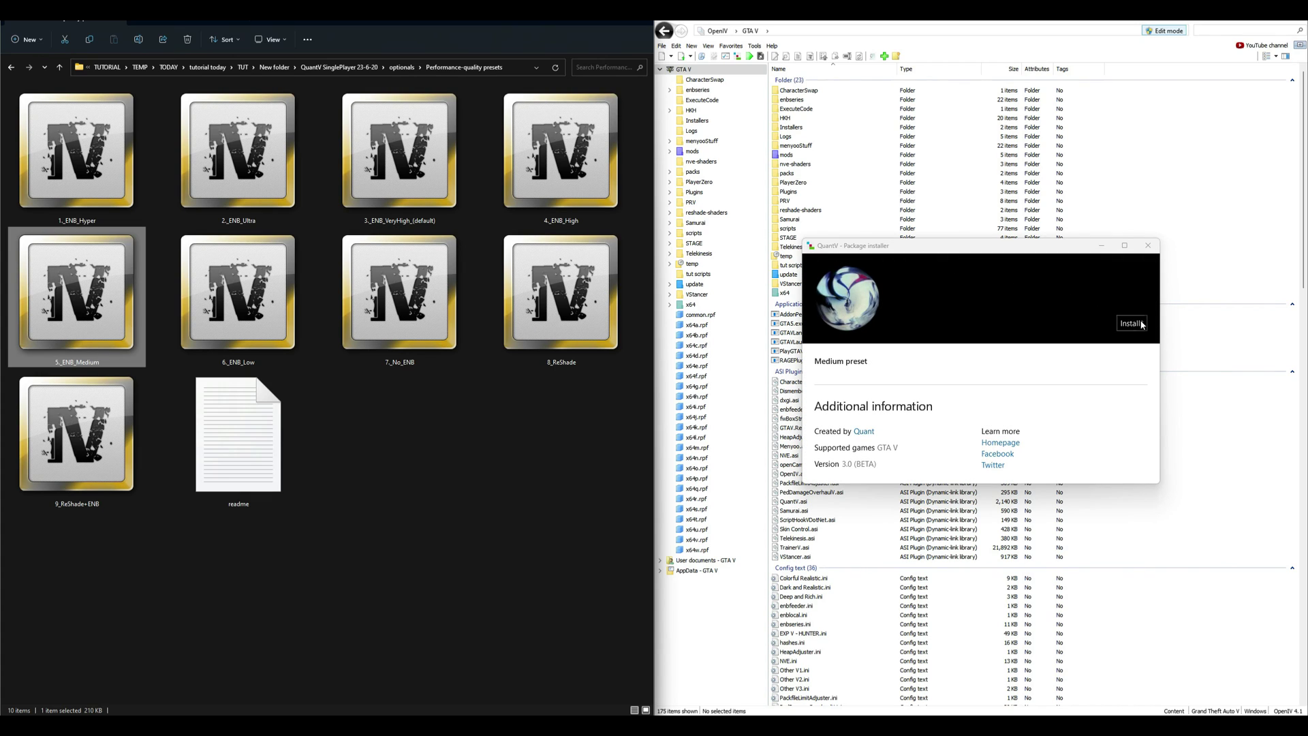
# Install the 5._ENB_Medium preset into the mods folder via OpenIV and confirm
pyautogui.click(1142, 325)
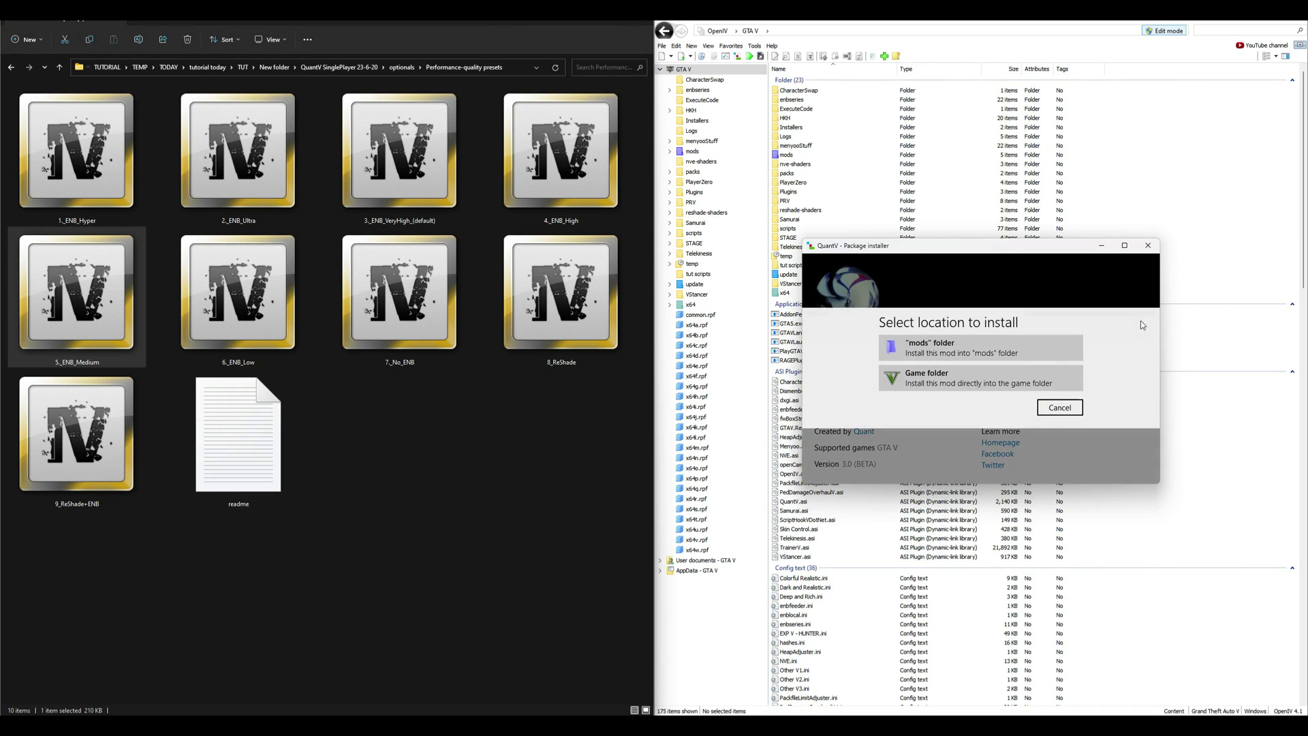
pyautogui.click(938, 346)
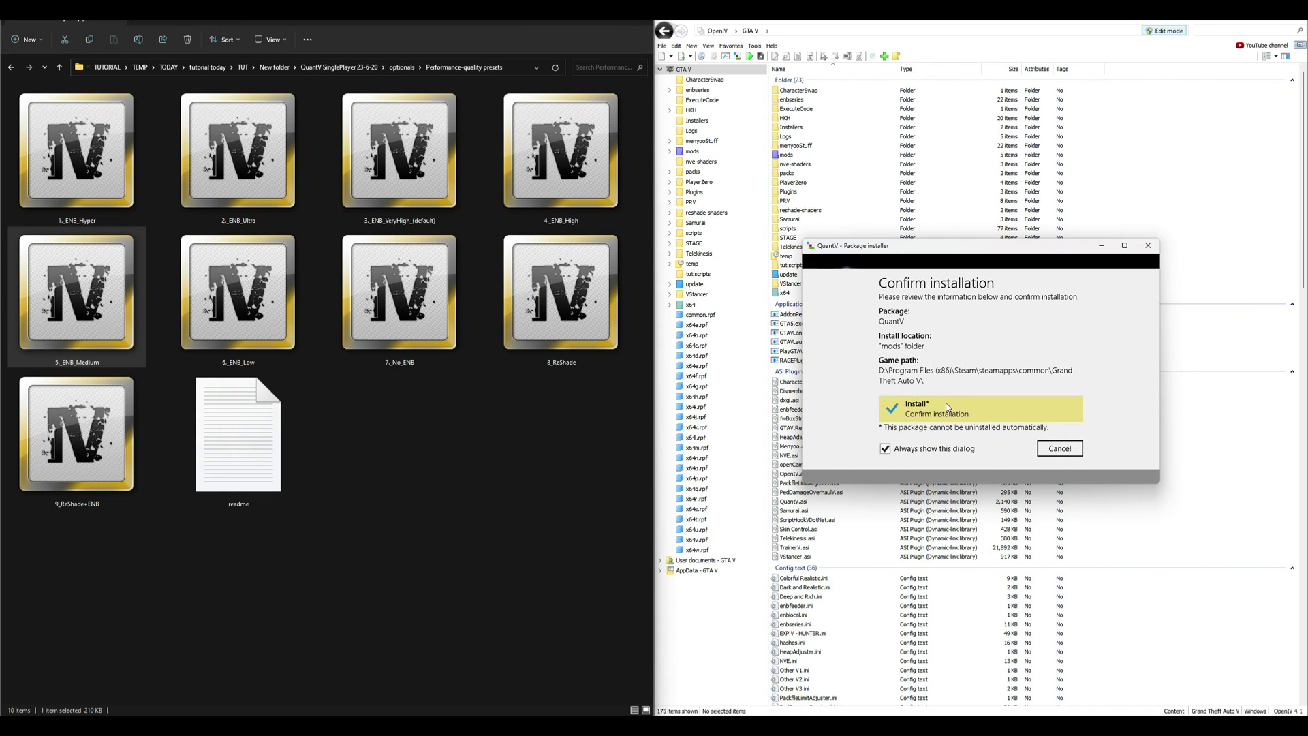
pyautogui.click(1015, 405)
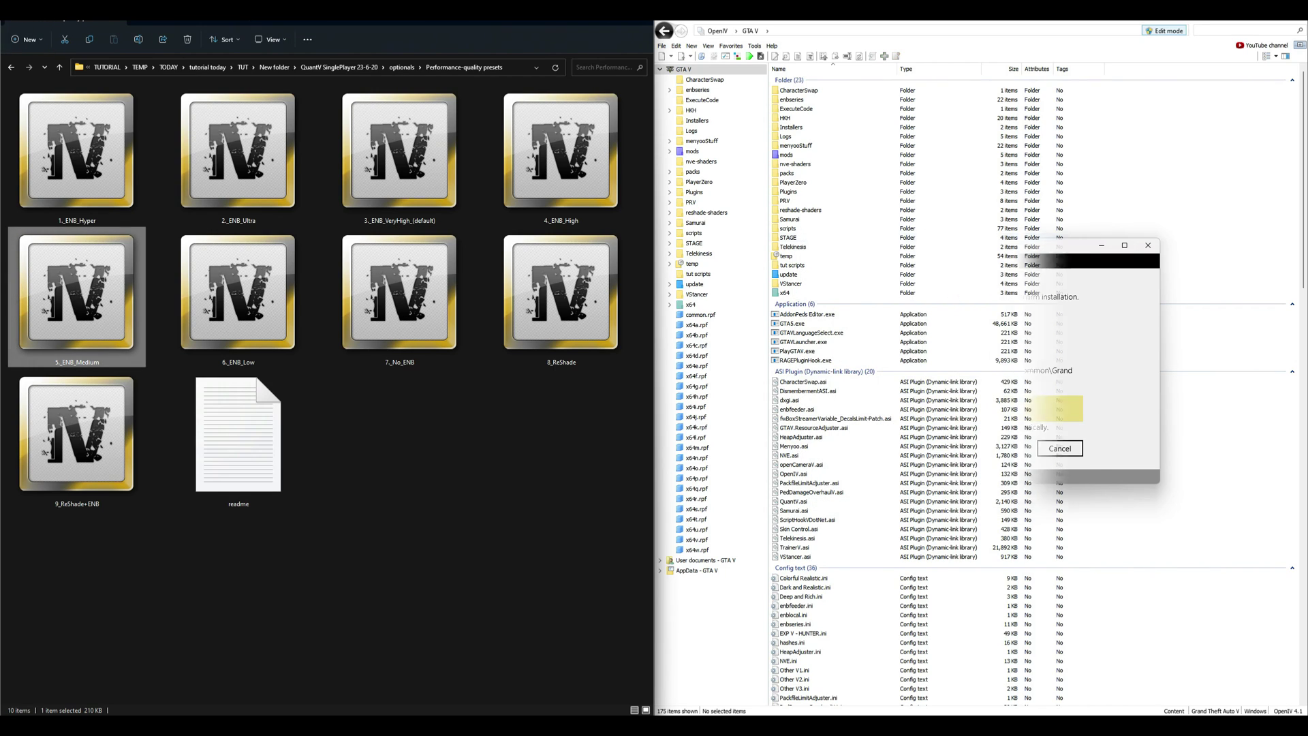
pyautogui.click(12, 68)
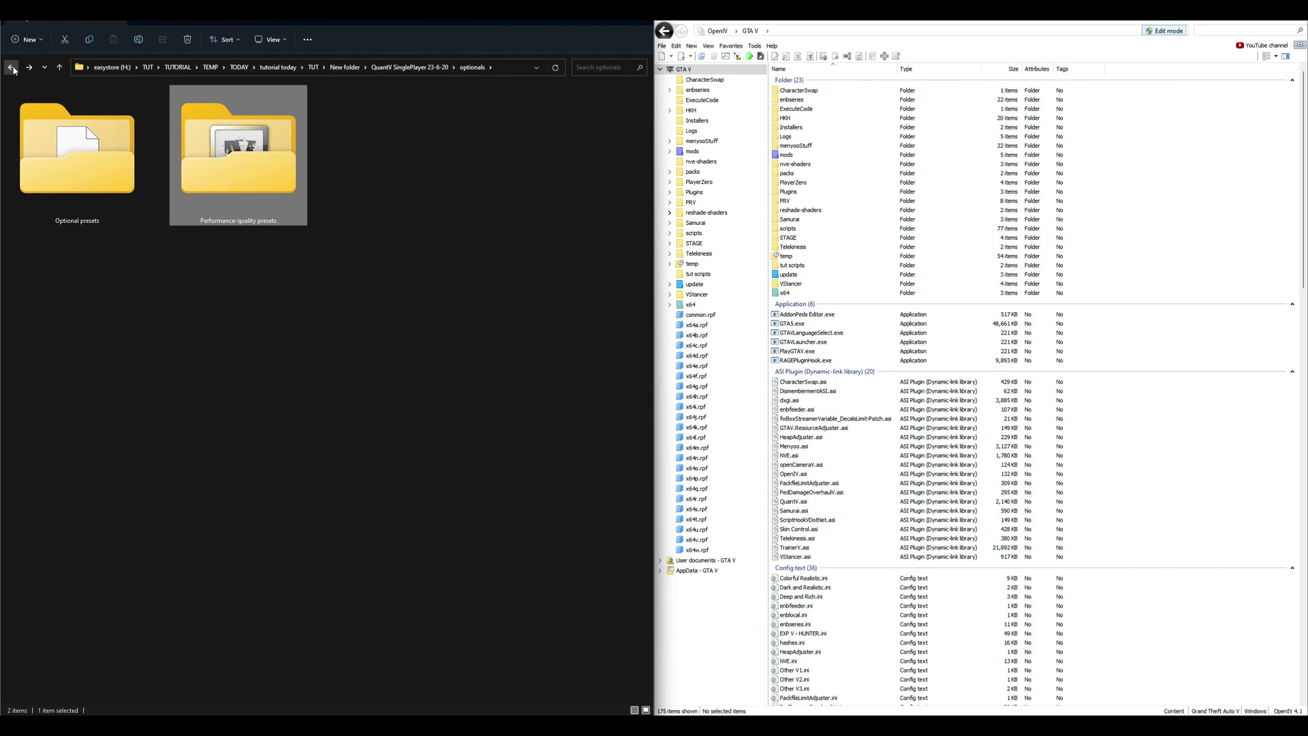
# Return to the QuantV SinglePlayer folder in File Explorer
pyautogui.click(11, 67)
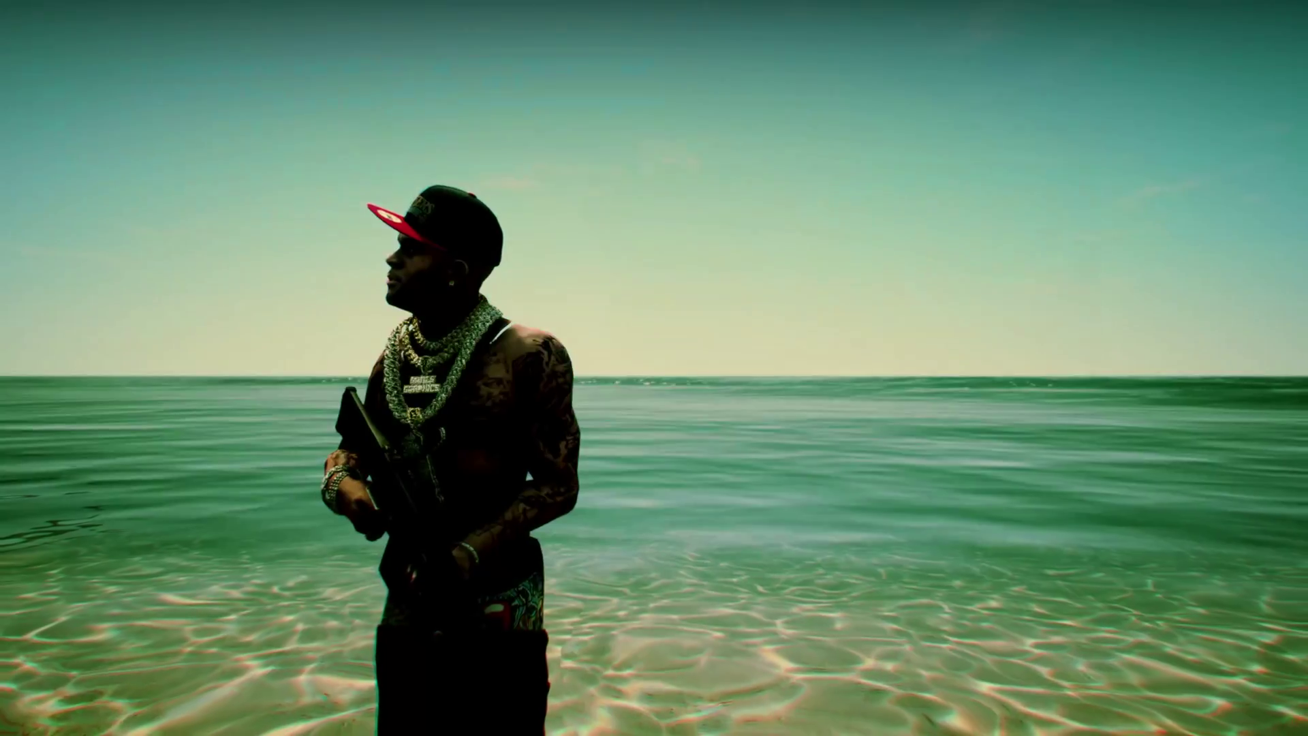
# Pause and review Graphics settings: DirectX version, screen type, shader quality, soft shadows and Post FX
pyautogui.press('Escape')
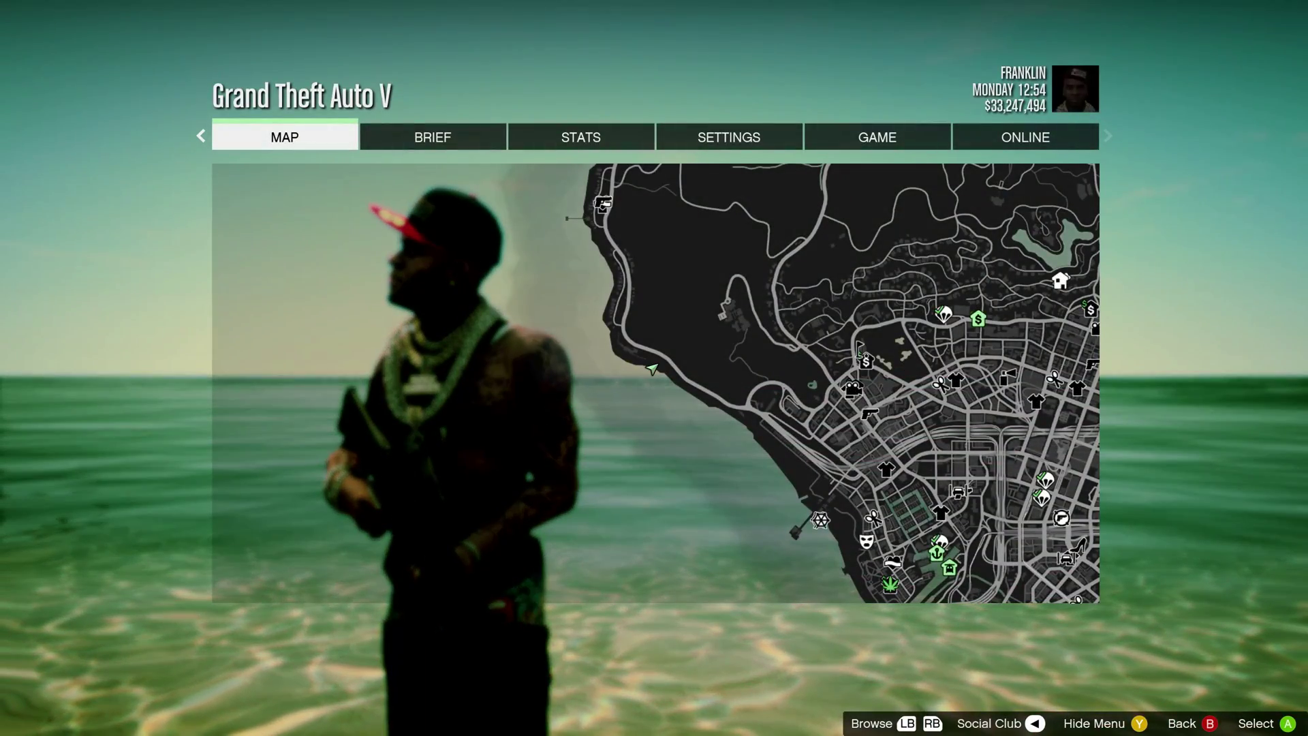
pyautogui.press('e')
pyautogui.press('e')
pyautogui.press('e')
pyautogui.press('Return')
pyautogui.press('Down')
pyautogui.press('Down')
pyautogui.press('Down')
pyautogui.press('Down')
pyautogui.press('Down')
pyautogui.press('Down')
pyautogui.press('Return')
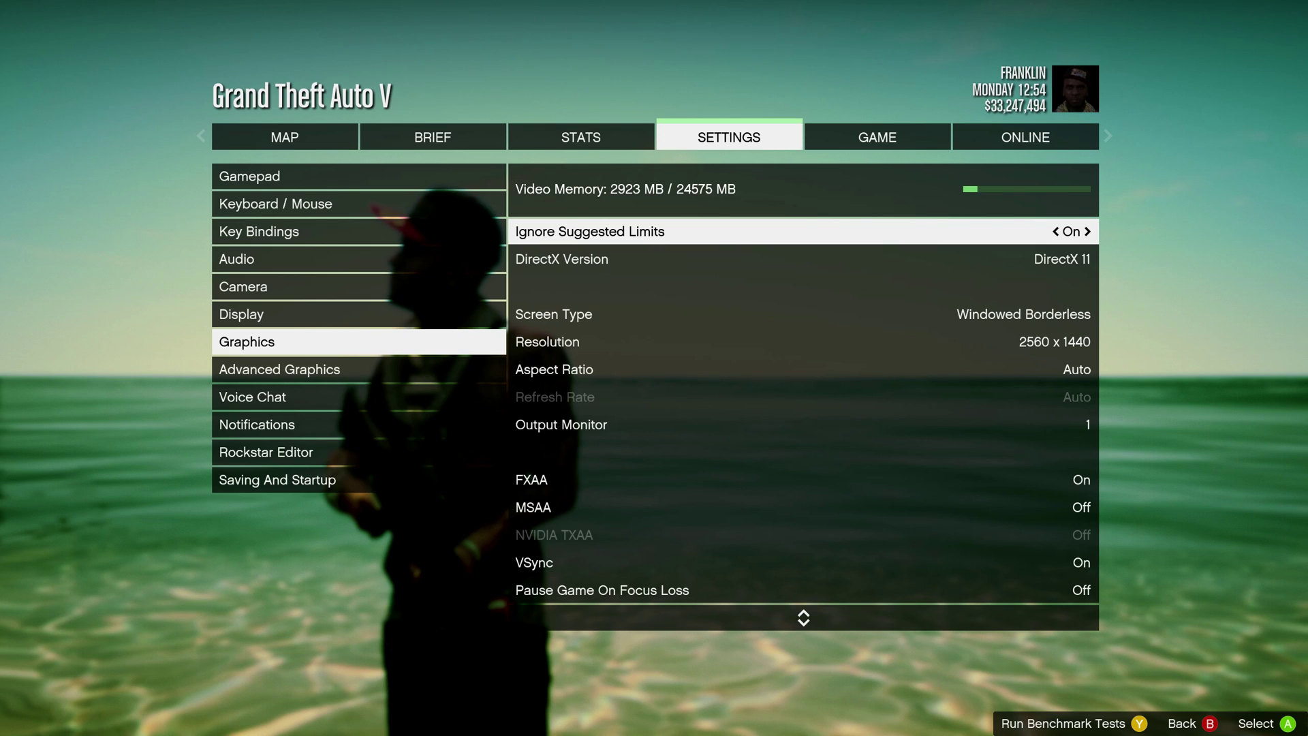
pyautogui.press('Down')
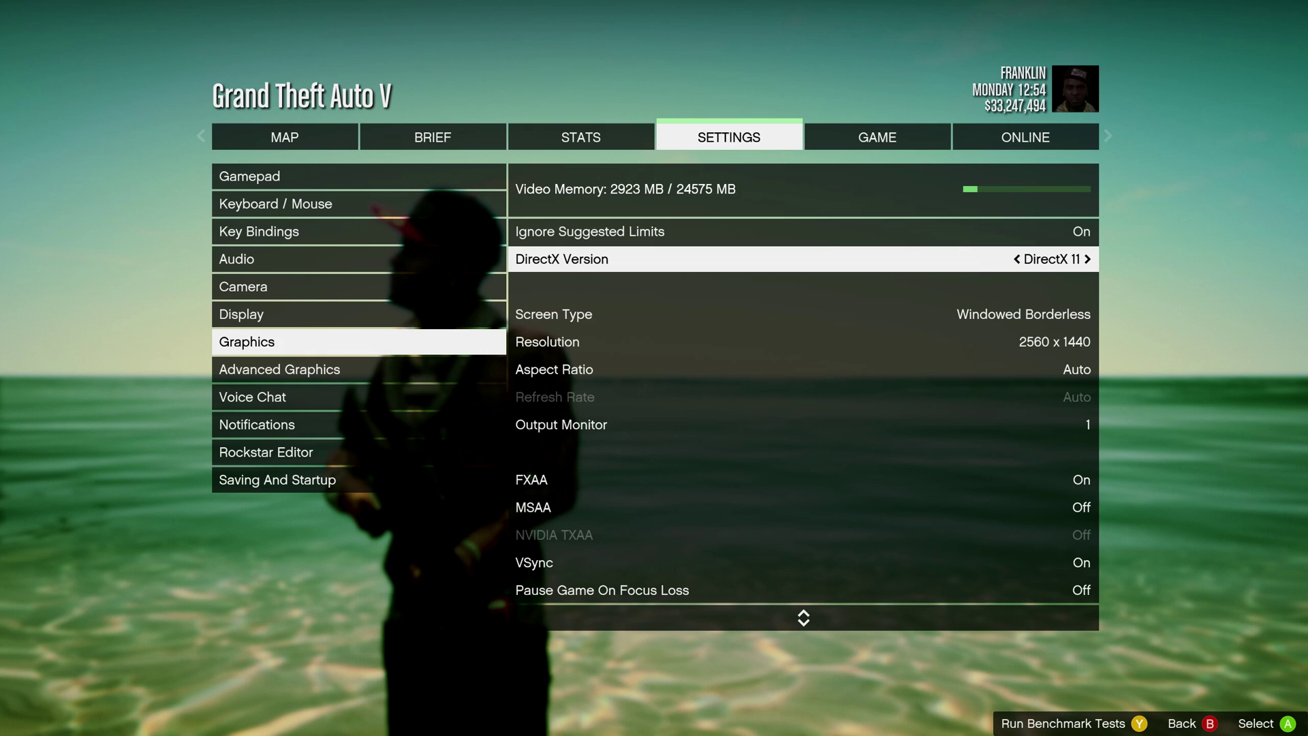
pyautogui.press('Down')
pyautogui.press('Down')
pyautogui.press('Down')
pyautogui.press('Down')
pyautogui.press('Down')
pyautogui.press('Down')
pyautogui.press('Down')
pyautogui.press('Down')
pyautogui.press('Down')
pyautogui.press('Down')
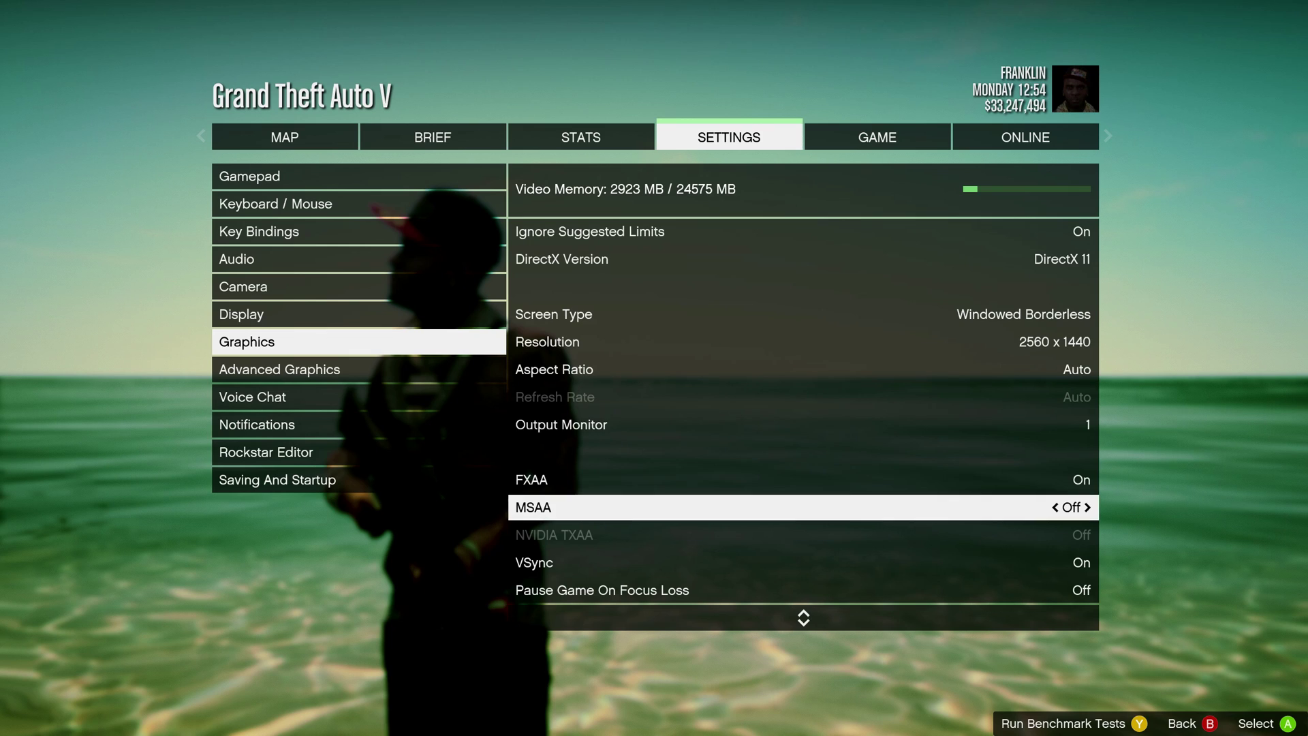
pyautogui.press('Down')
pyautogui.press('Down')
pyautogui.press('Down')
pyautogui.press('Down')
pyautogui.press('Down')
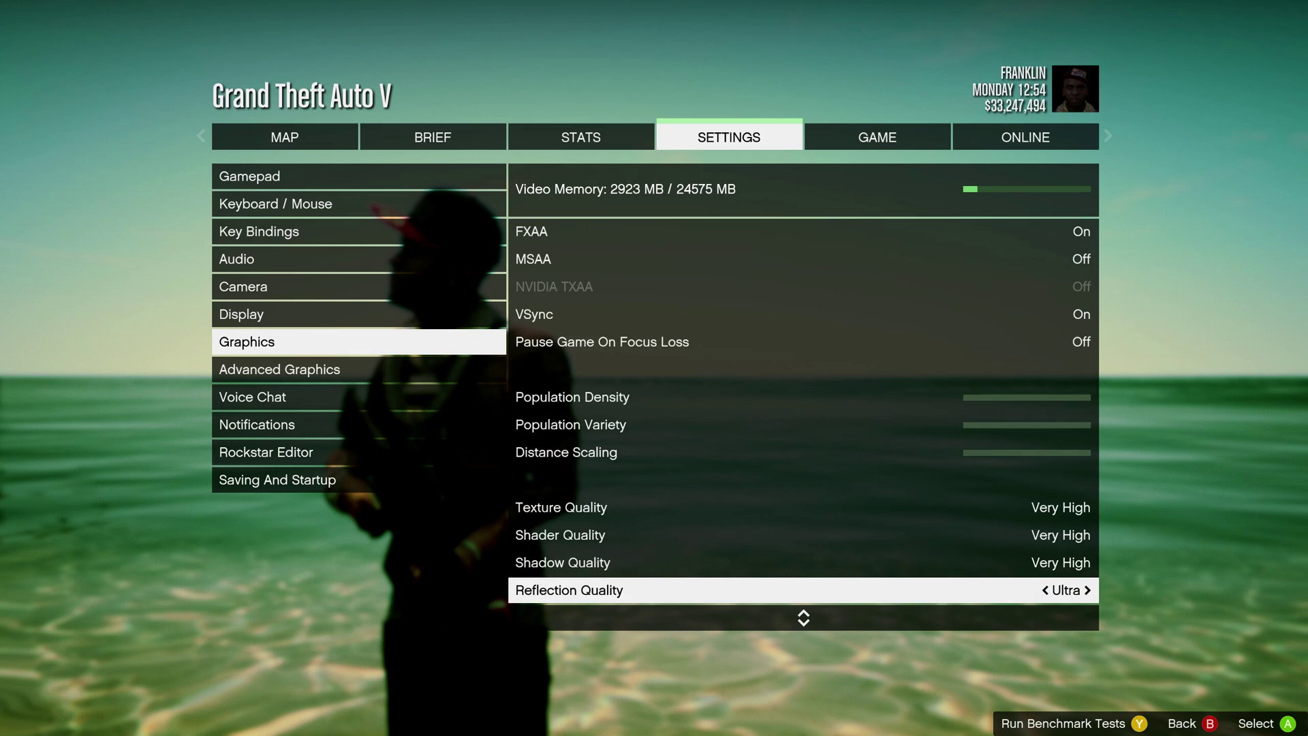
pyautogui.press('Up')
pyautogui.press('Up')
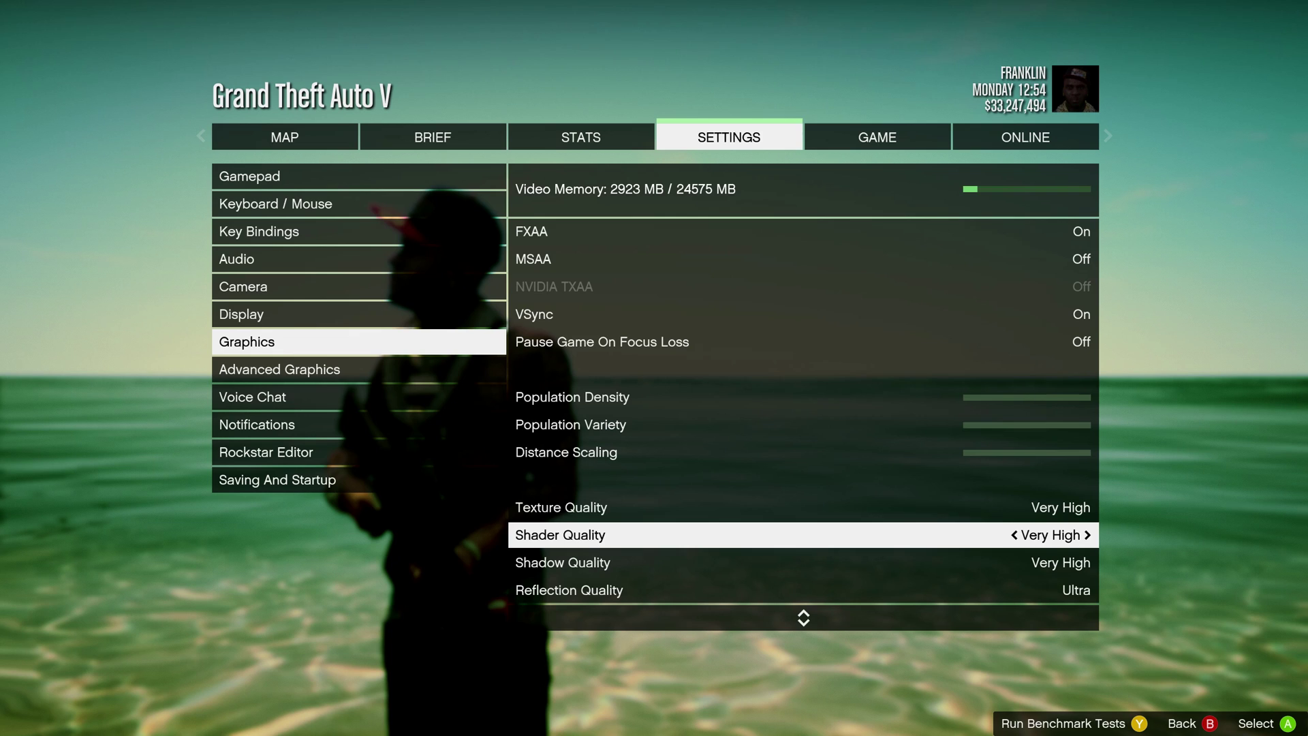
pyautogui.press('Down')
pyautogui.press('Down')
pyautogui.press('Down')
pyautogui.press('Down')
pyautogui.press('Down')
pyautogui.press('Down')
pyautogui.press('Down')
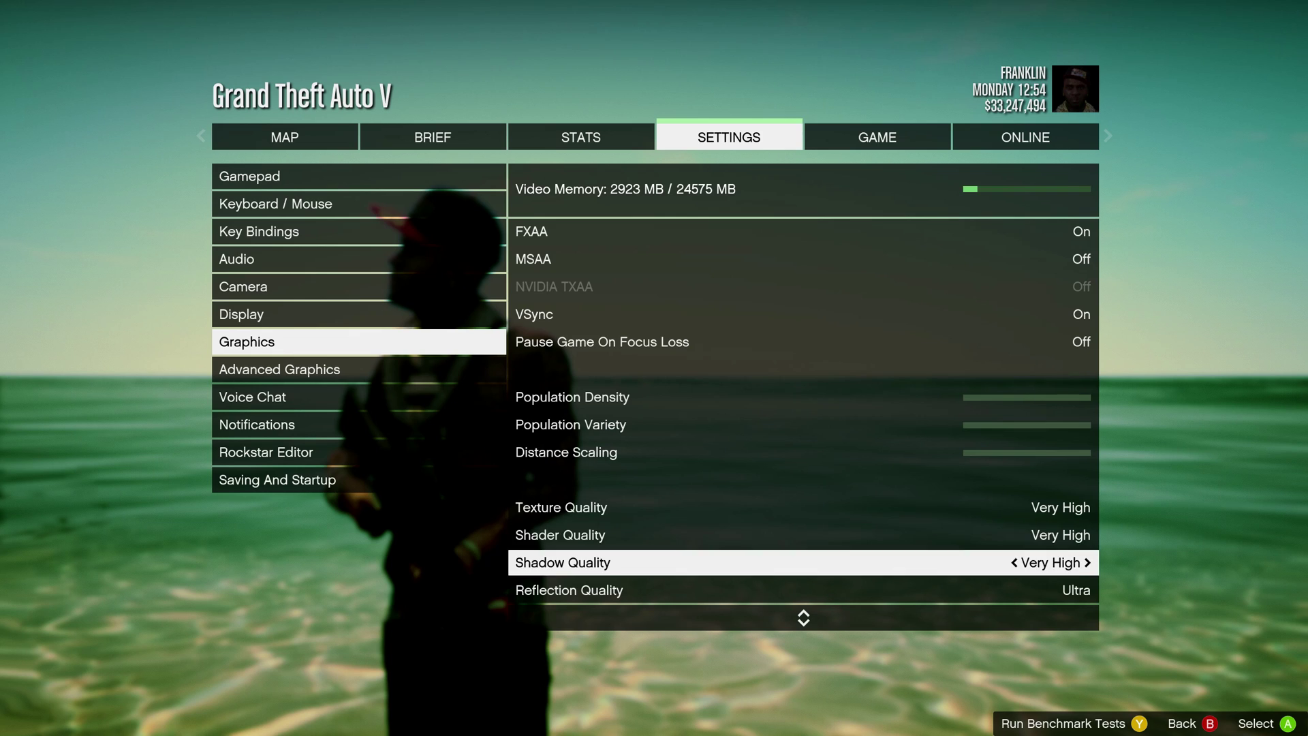
pyautogui.press('Down')
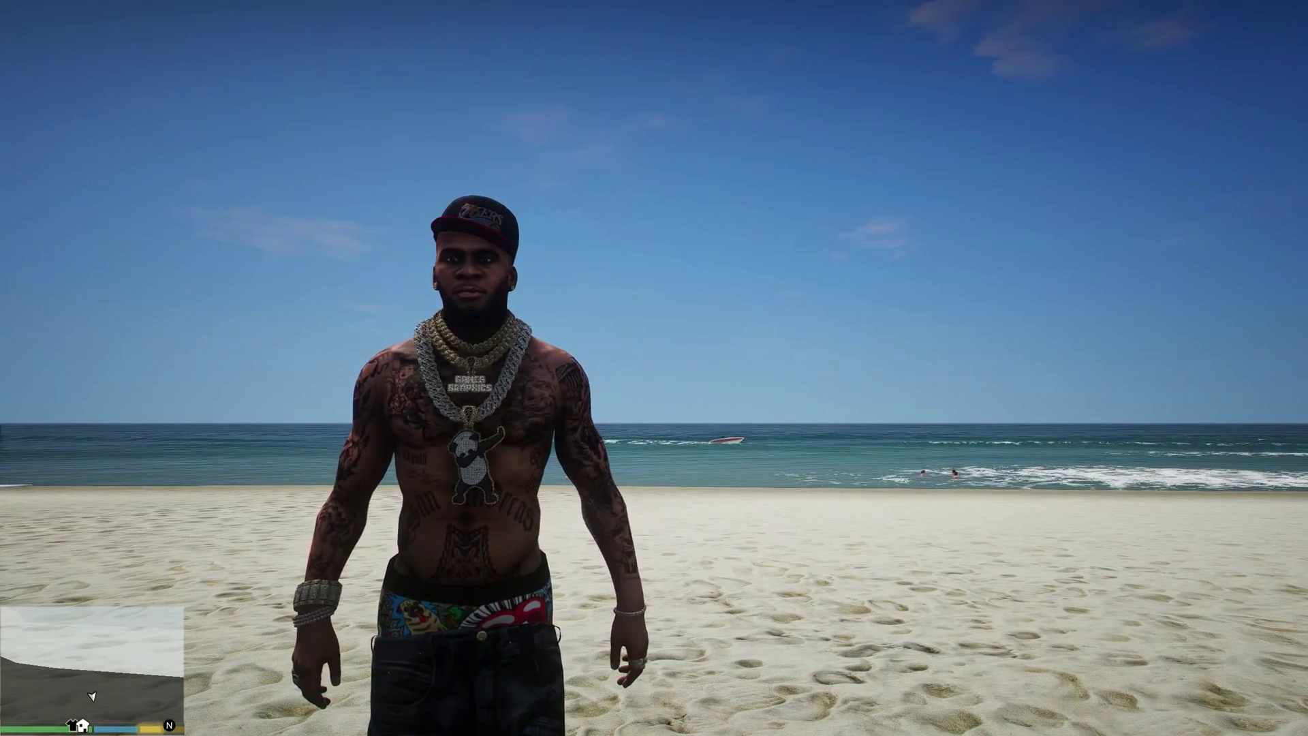
pyautogui.press('Home')
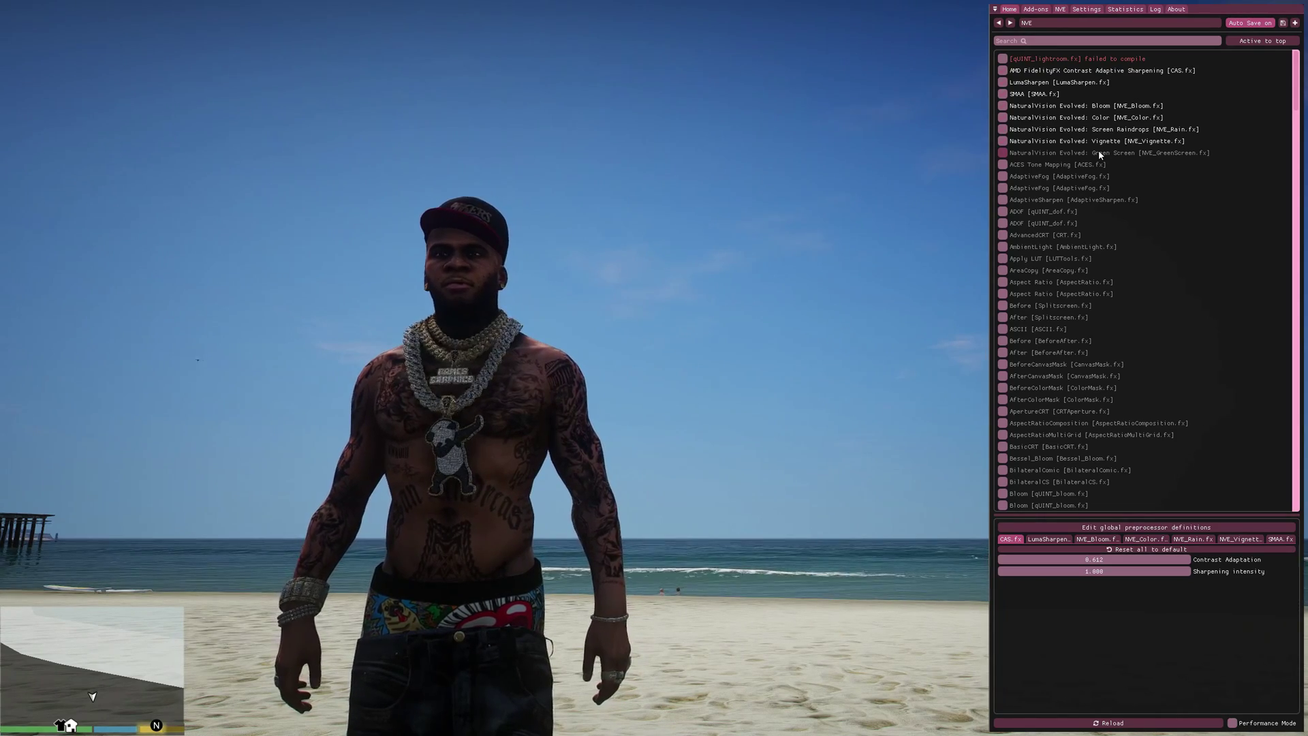
pyautogui.click(1067, 23)
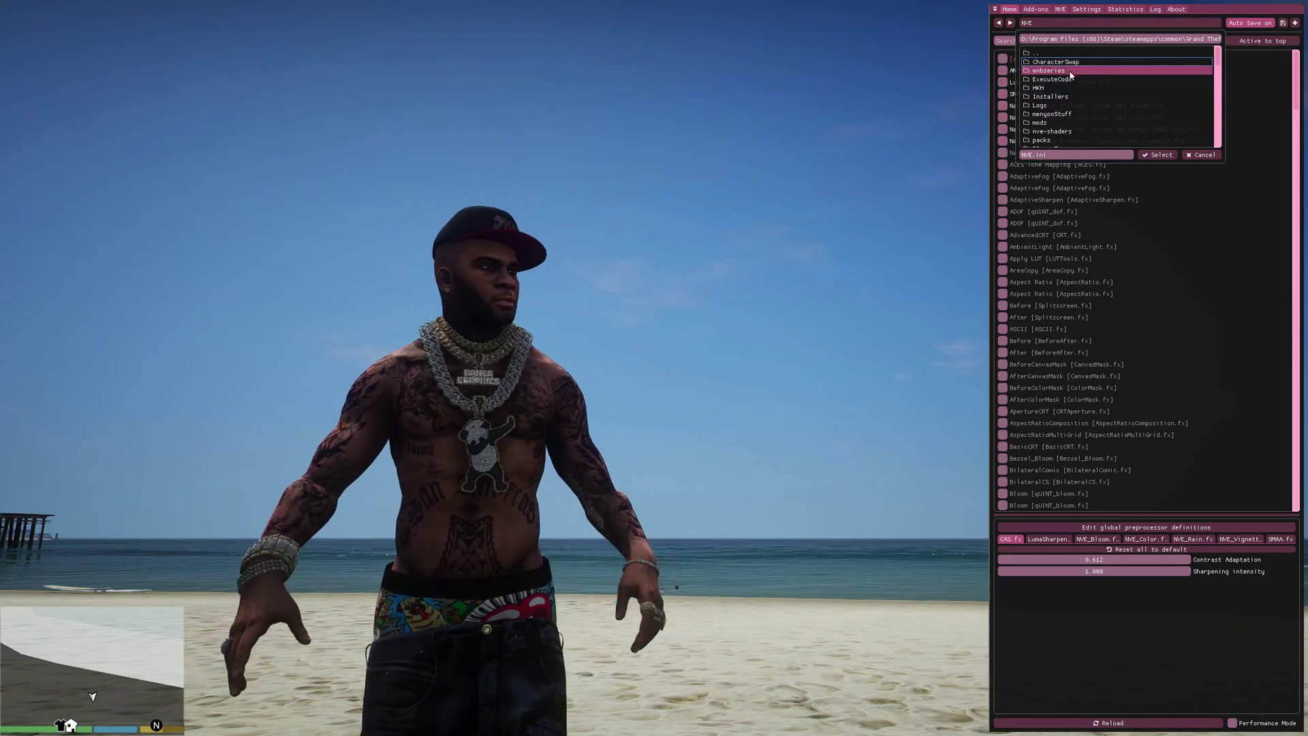
pyautogui.scroll(-2, 1073, 107)
pyautogui.scroll(-6, 1072, 106)
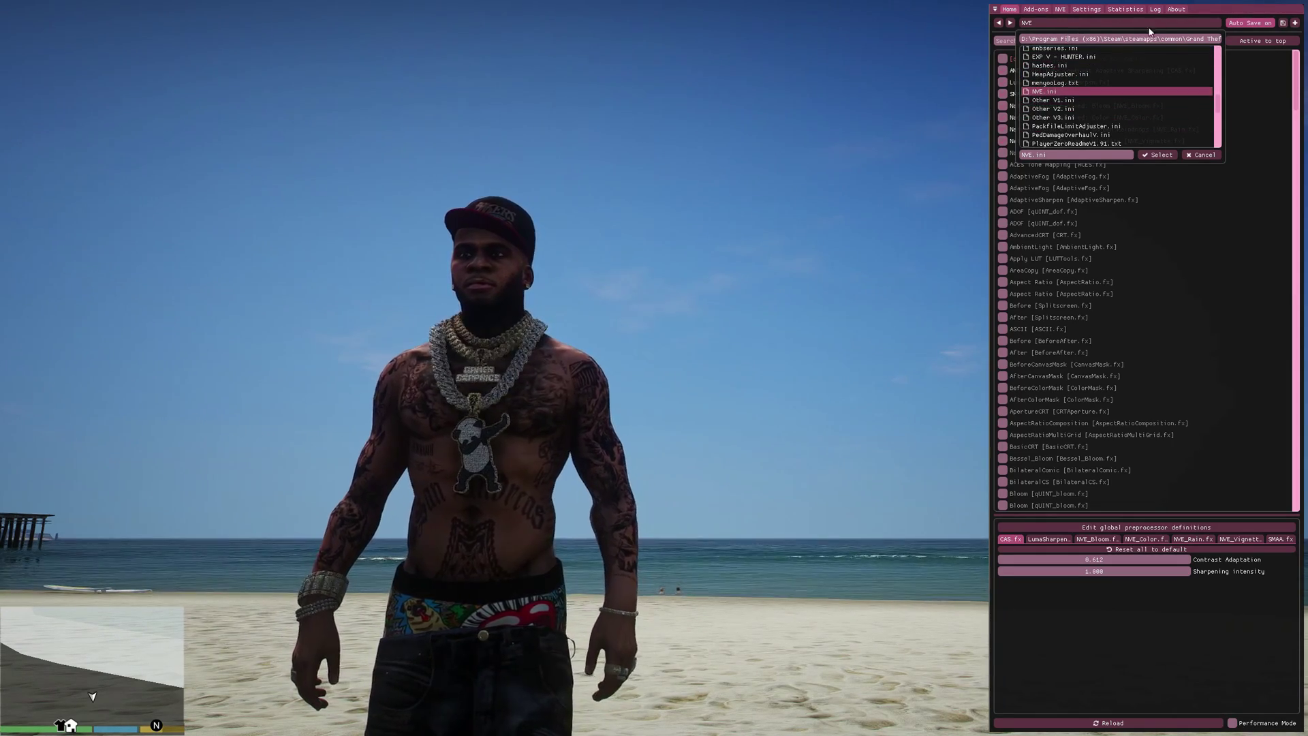
pyautogui.click(1273, 153)
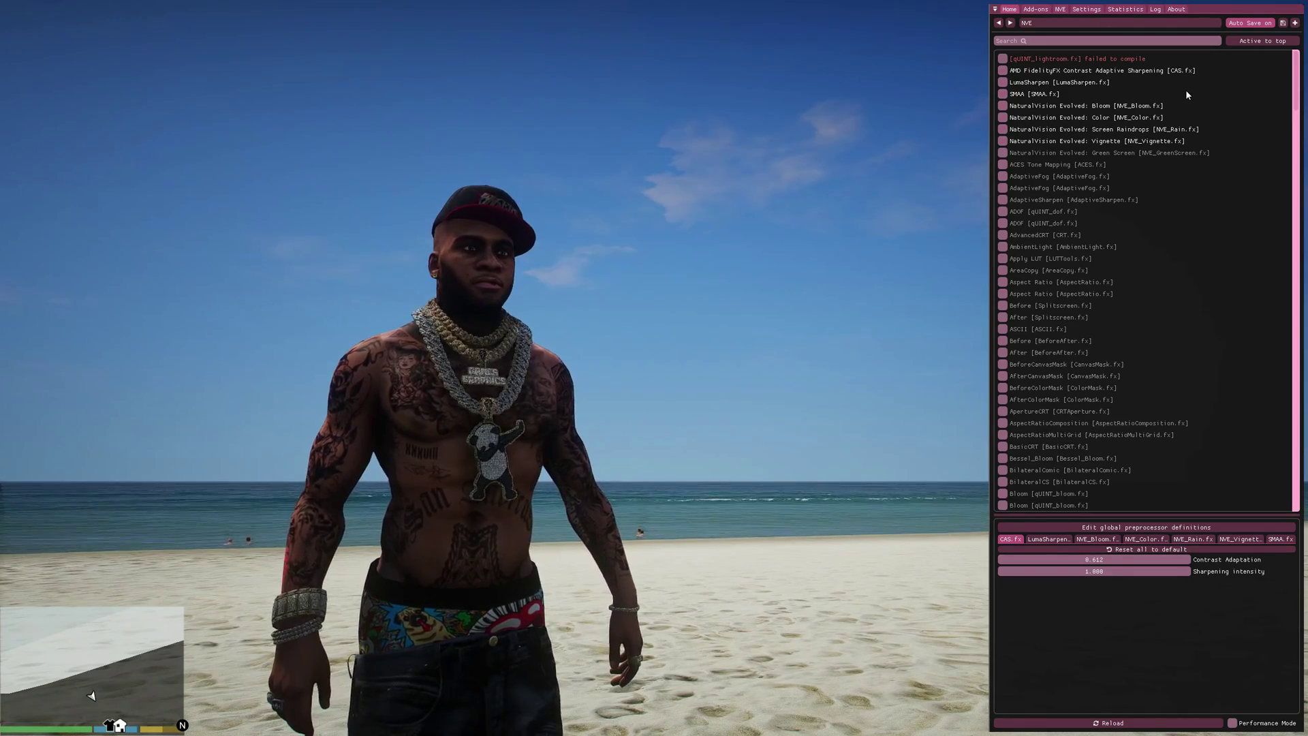
pyautogui.press('Home')
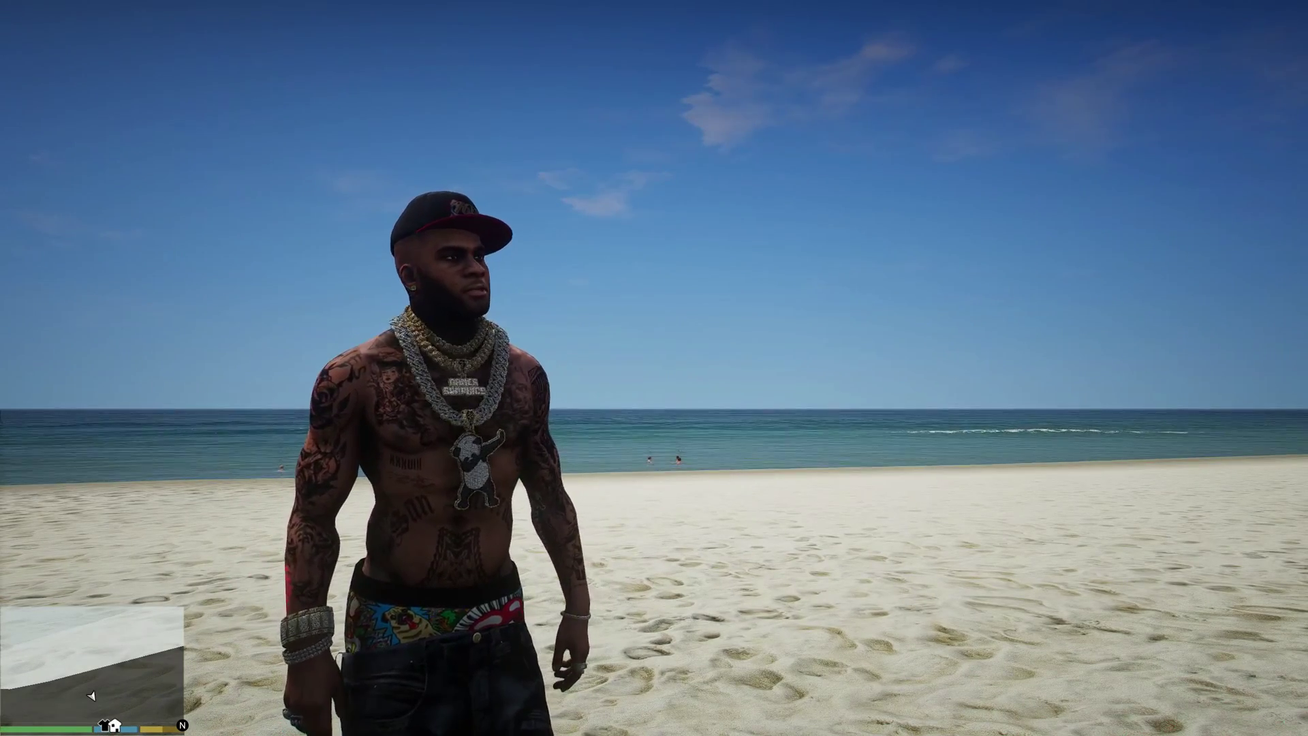
# Enable UseOriginalBloom in the ENB GUI, expand the ENBEFFECTPOSTPASS.FX shader parameters, then hide the GUI
pyautogui.hotkey('shift', 'Return')
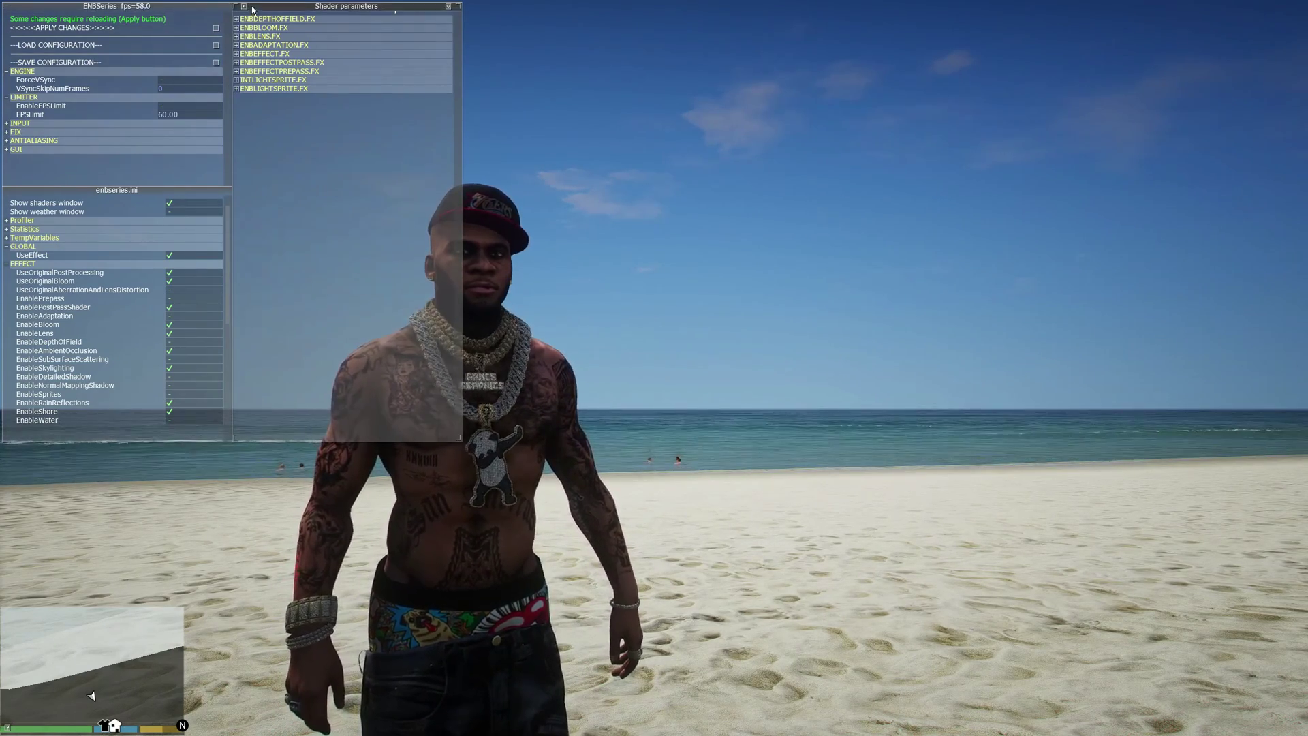
pyautogui.click(170, 281)
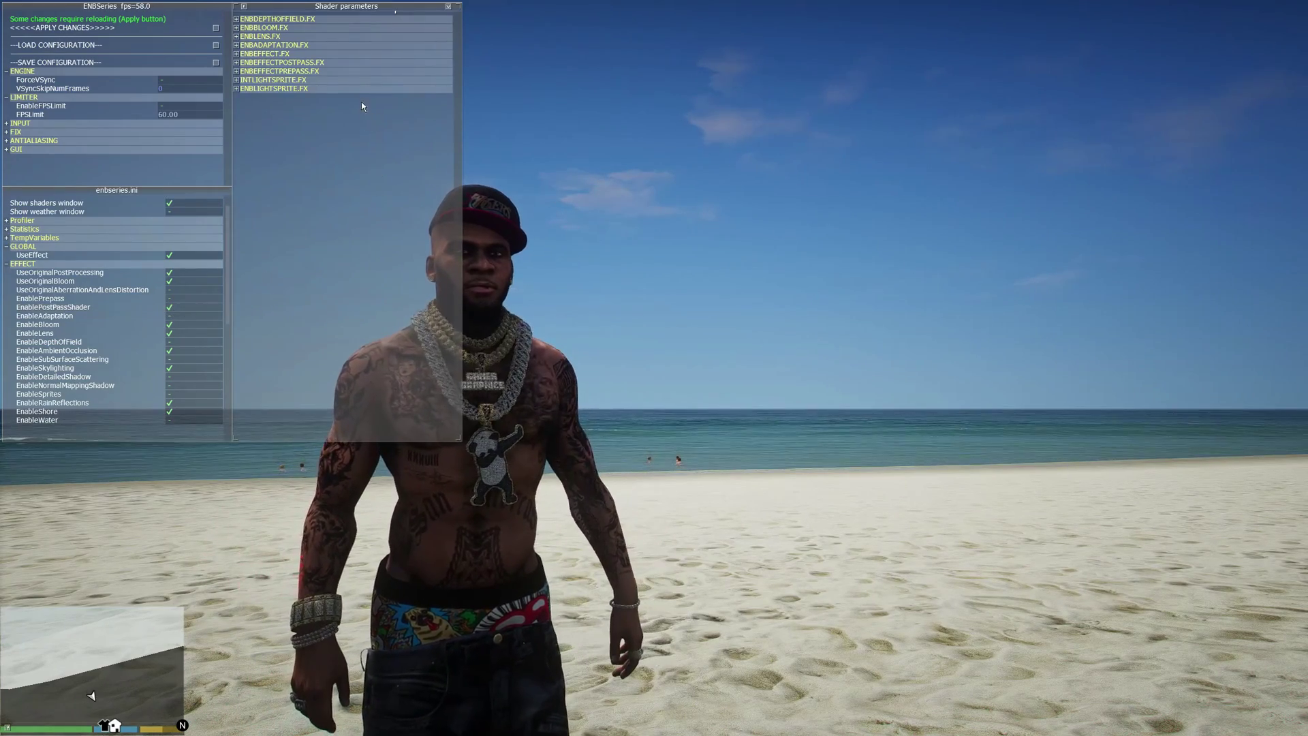
pyautogui.click(236, 63)
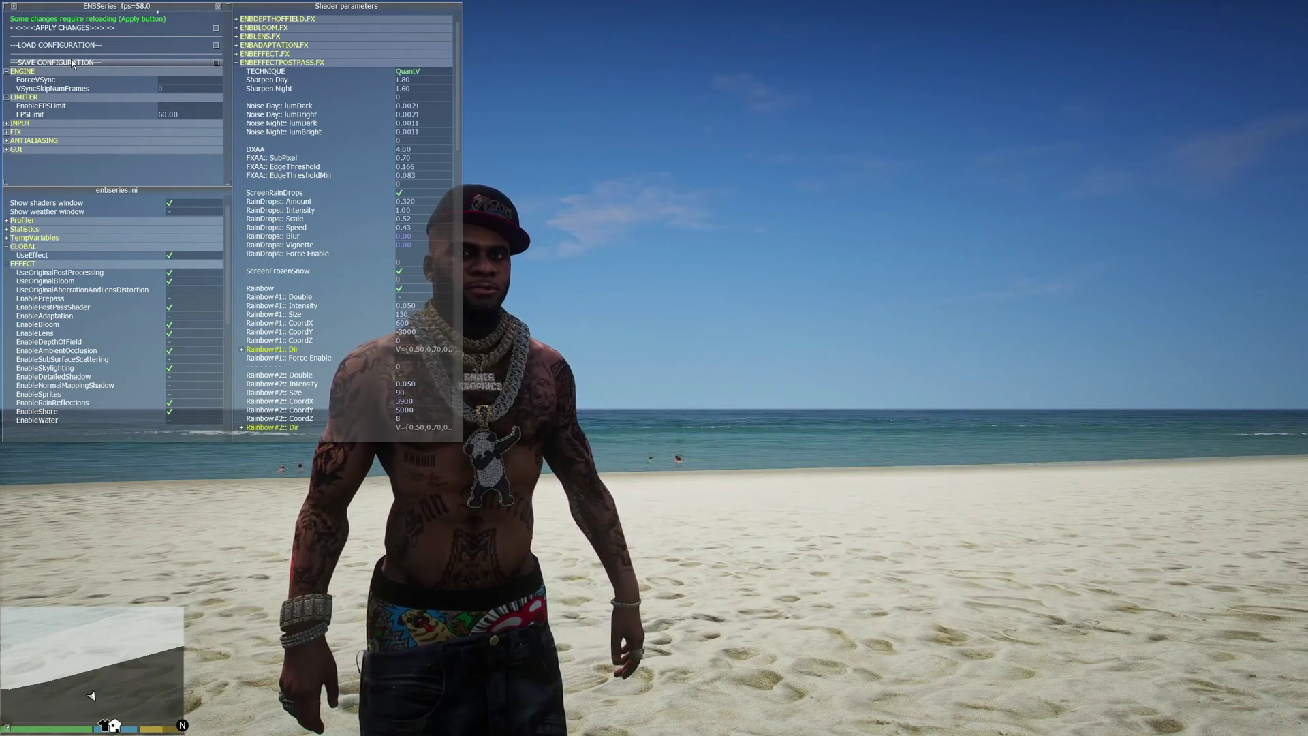
pyautogui.hotkey('shift', 'Return')
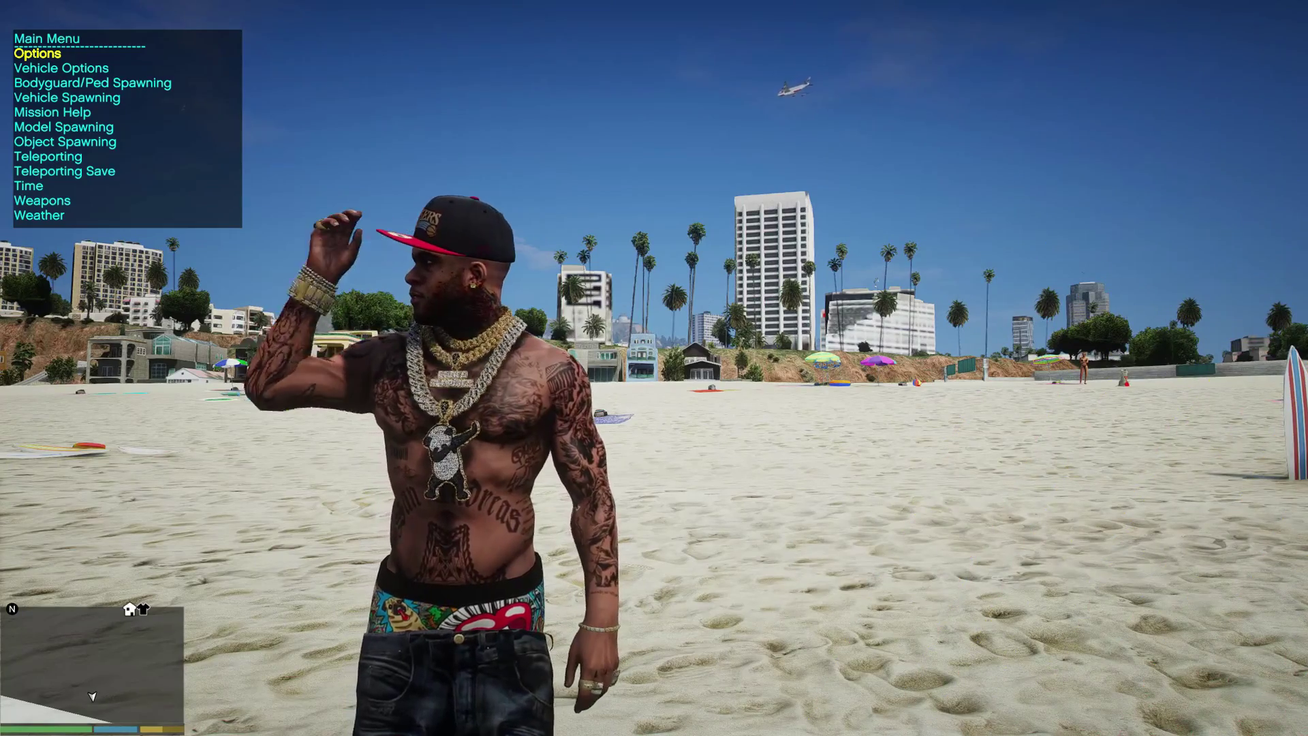
# In the trainer's Weather menu, disable Force Weather, switch to Rain, and close the trainer
pyautogui.press('Down')
pyautogui.press('Up')
pyautogui.press('Up')
pyautogui.press('Up')
pyautogui.press('Up')
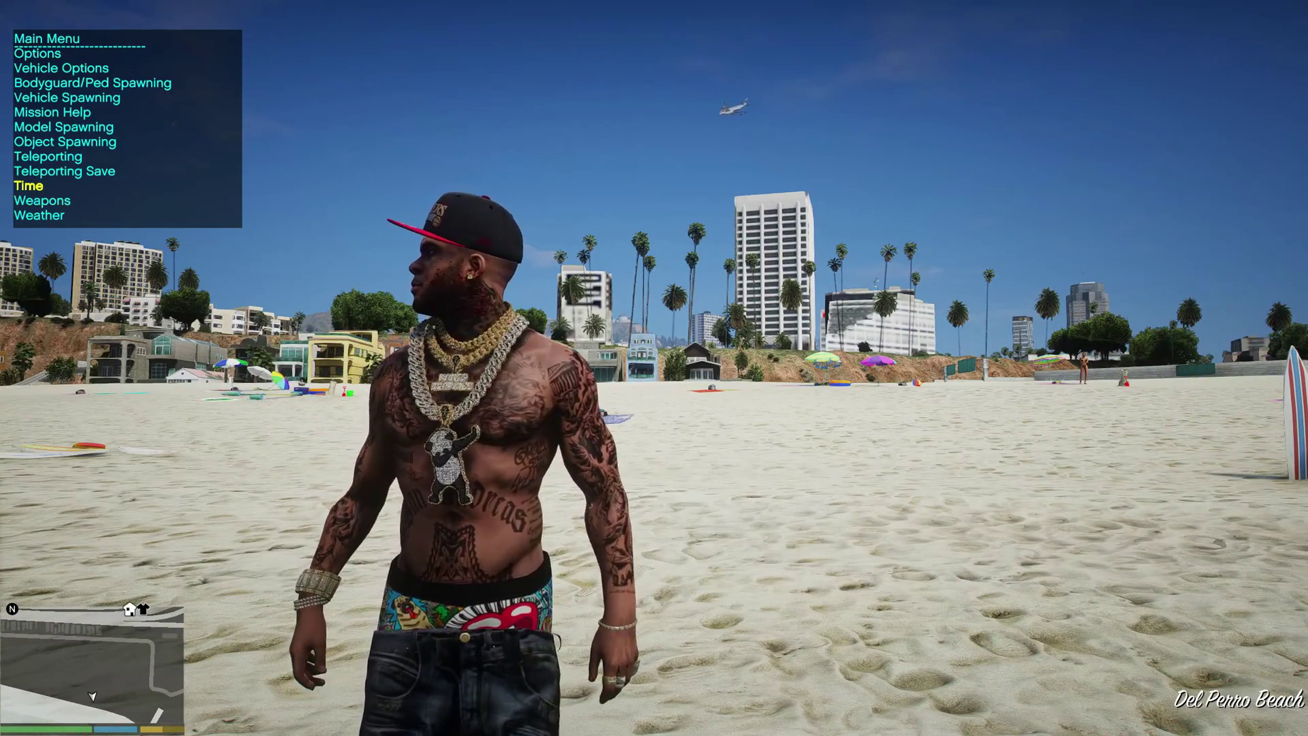
pyautogui.press('Down')
pyautogui.press('Down')
pyautogui.press('Return')
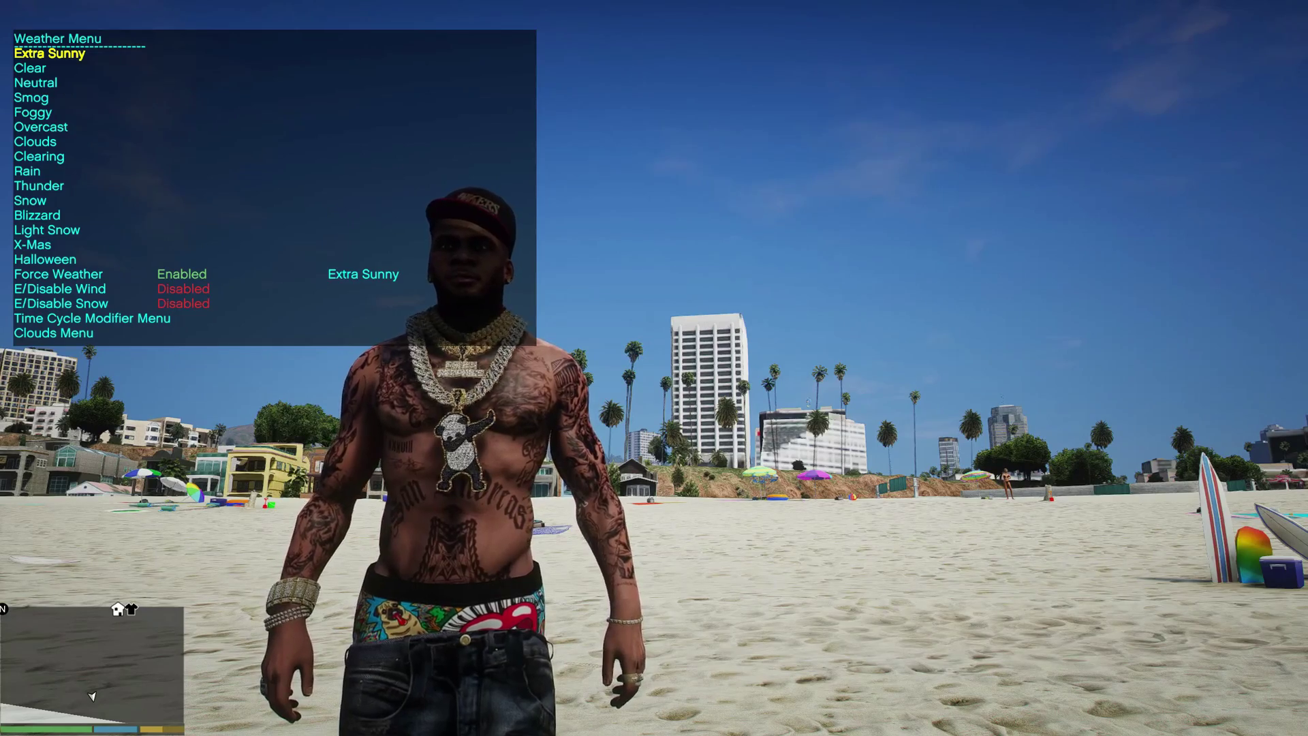
pyautogui.press('Up')
pyautogui.press('Up')
pyautogui.press('Up')
pyautogui.press('Up')
pyautogui.press('Up')
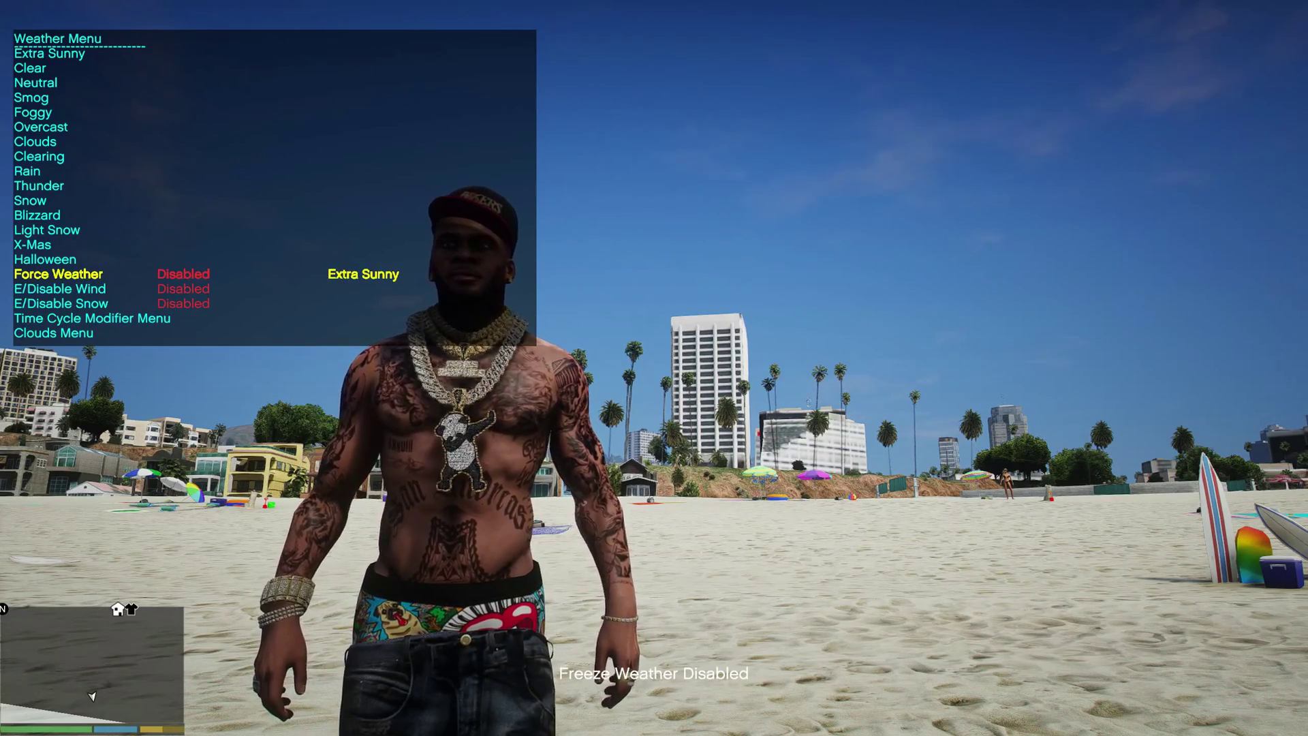
pyautogui.press('Up')
pyautogui.press('Up')
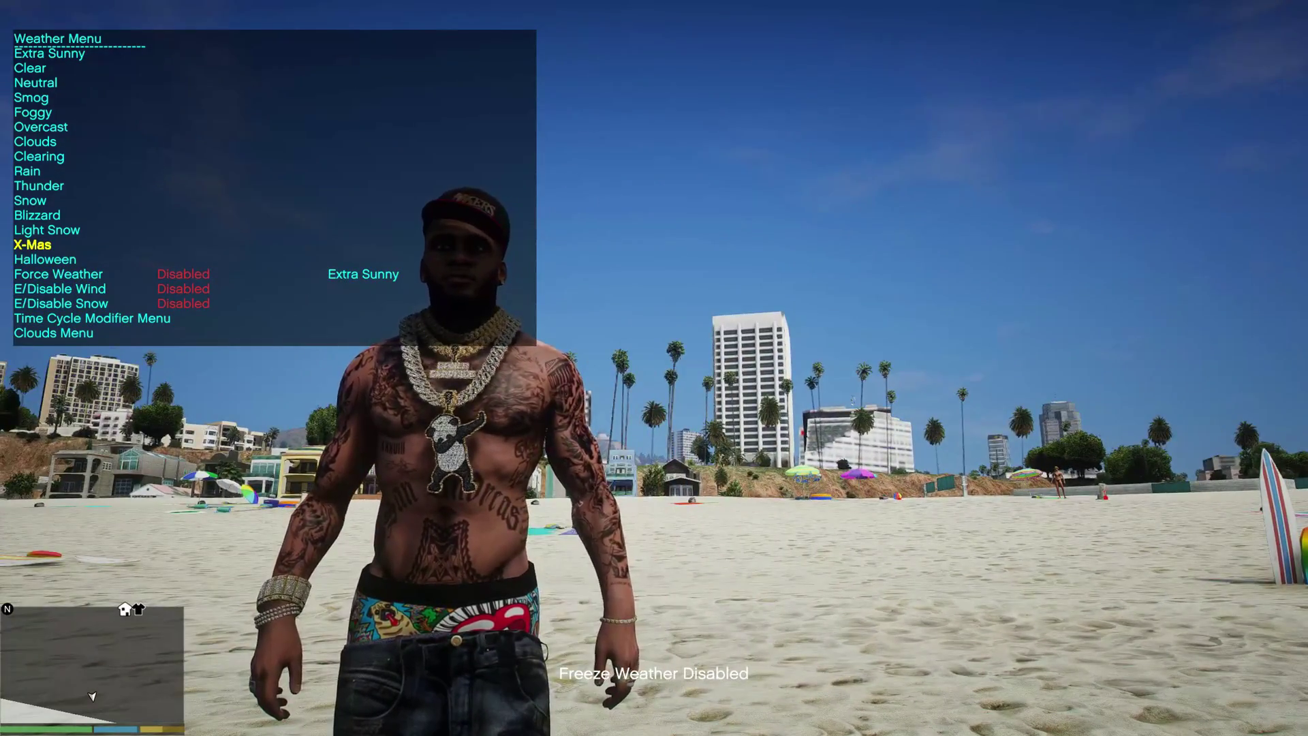
pyautogui.press('Up')
pyautogui.press('Up')
pyautogui.press('Up')
pyautogui.press('Up')
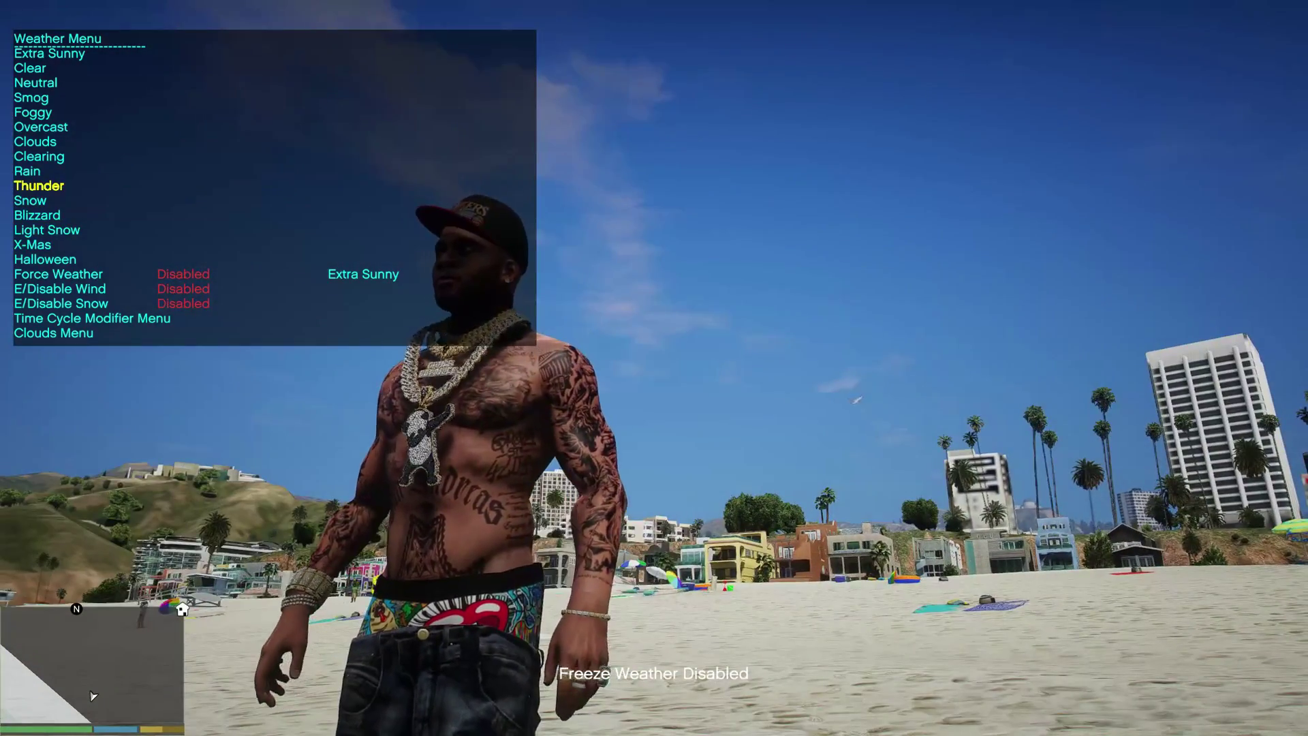
pyautogui.press('Up')
pyautogui.press('Return')
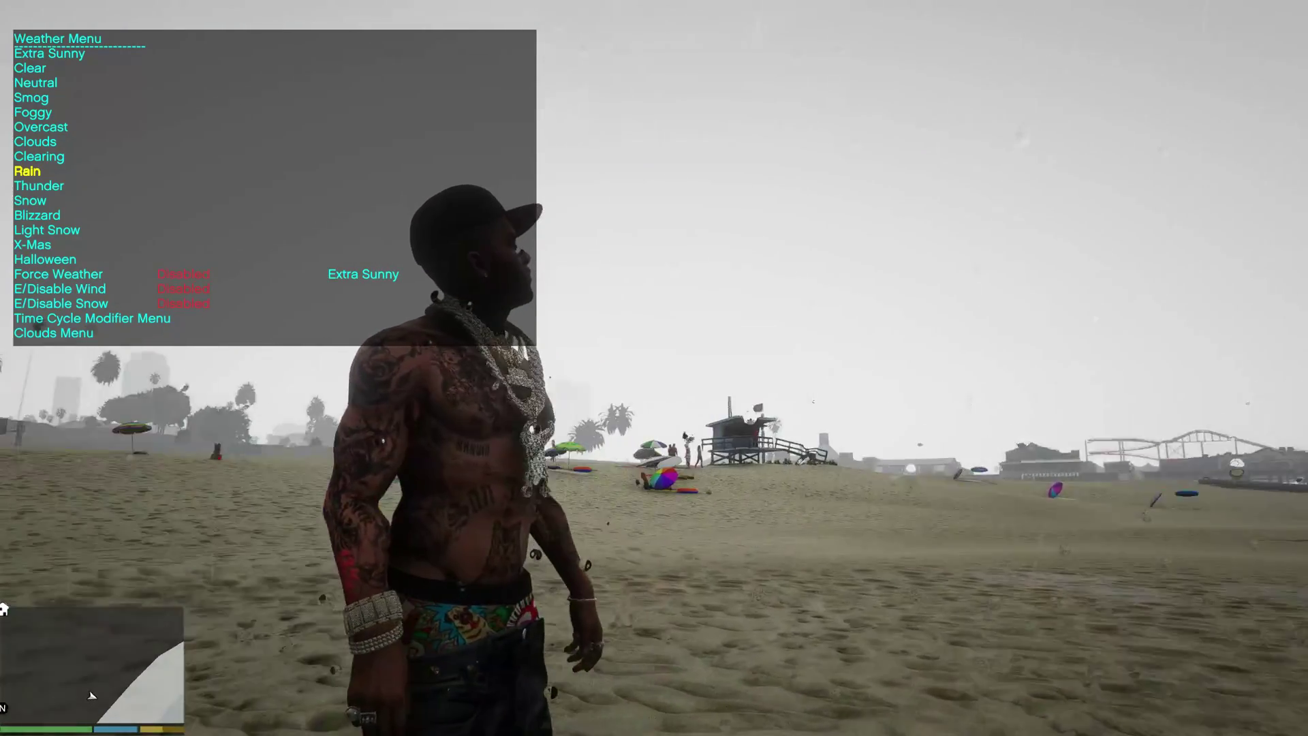
pyautogui.press('BackSpace')
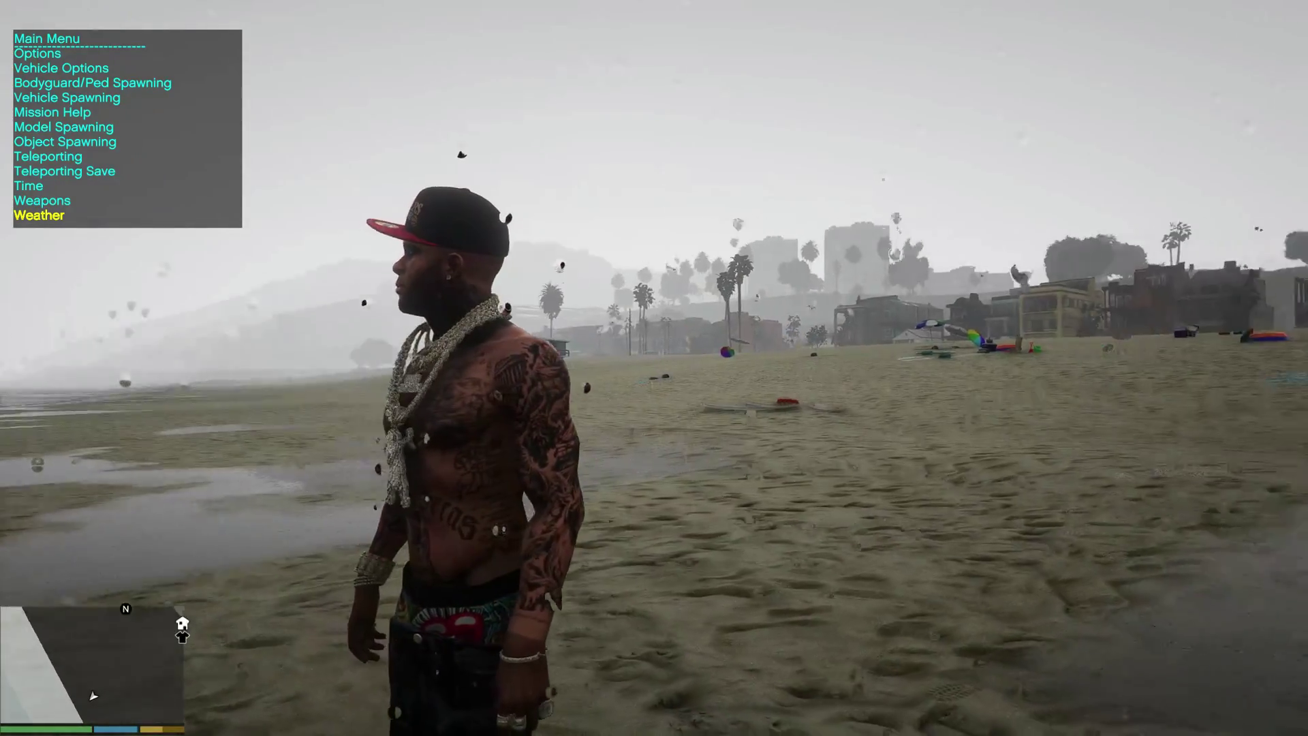
pyautogui.press('BackSpace')
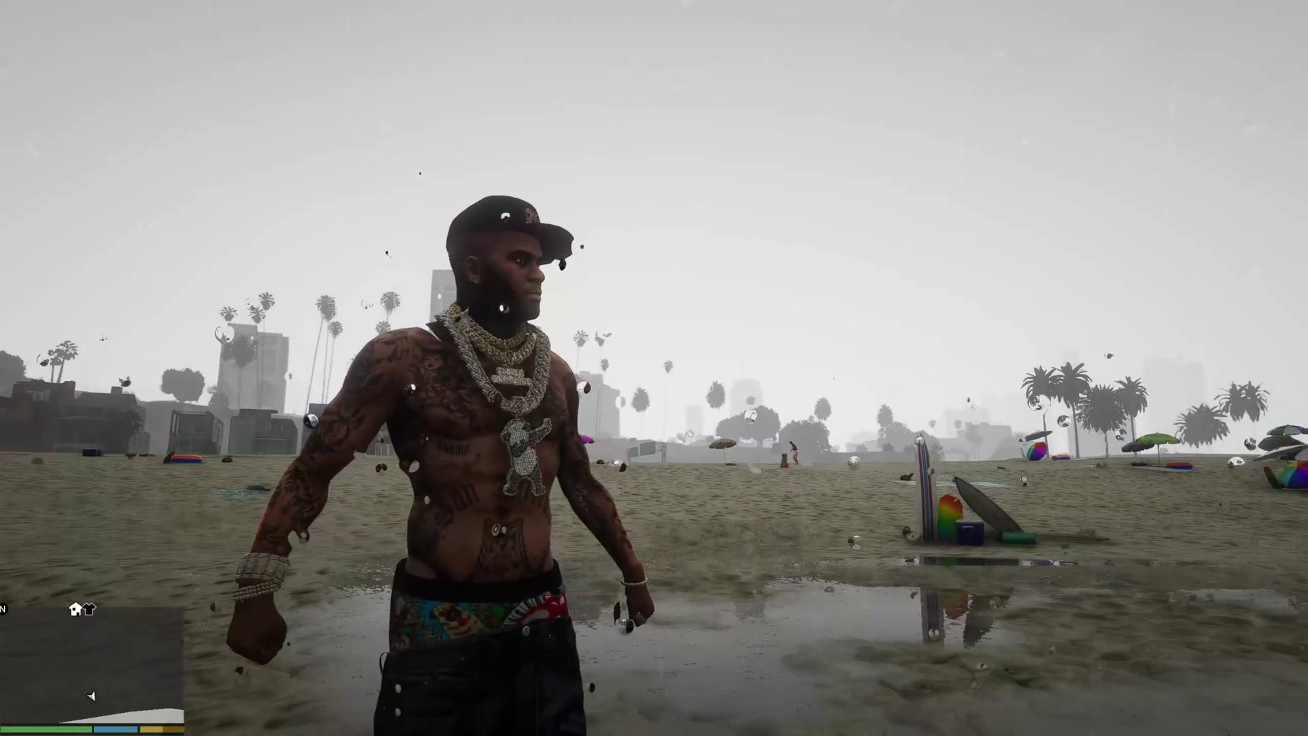